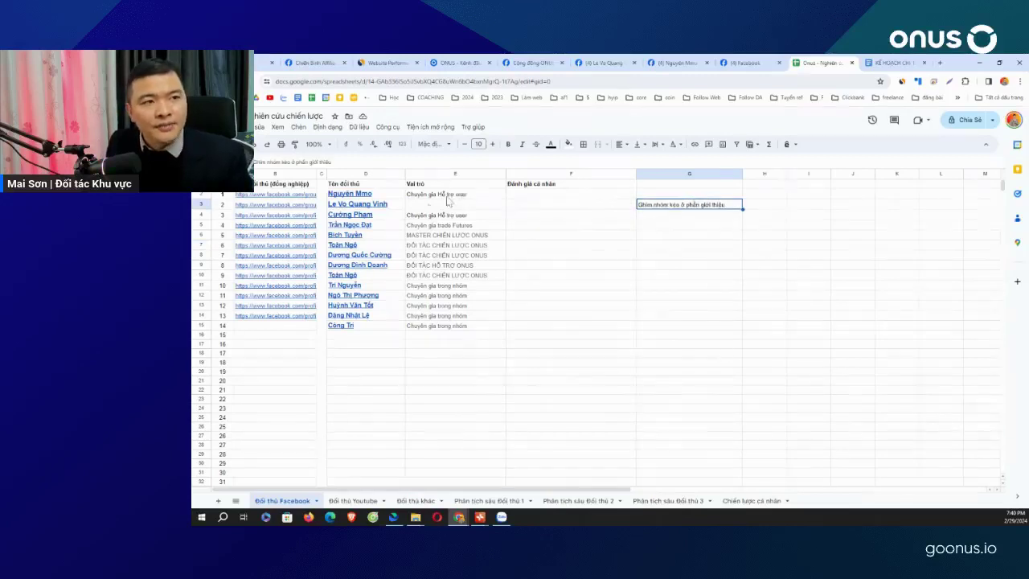
Enter the heading "Cách tìm đối thủ" in cell G7 of the Đối thủ Facebook sheet.
left_click(392, 196)
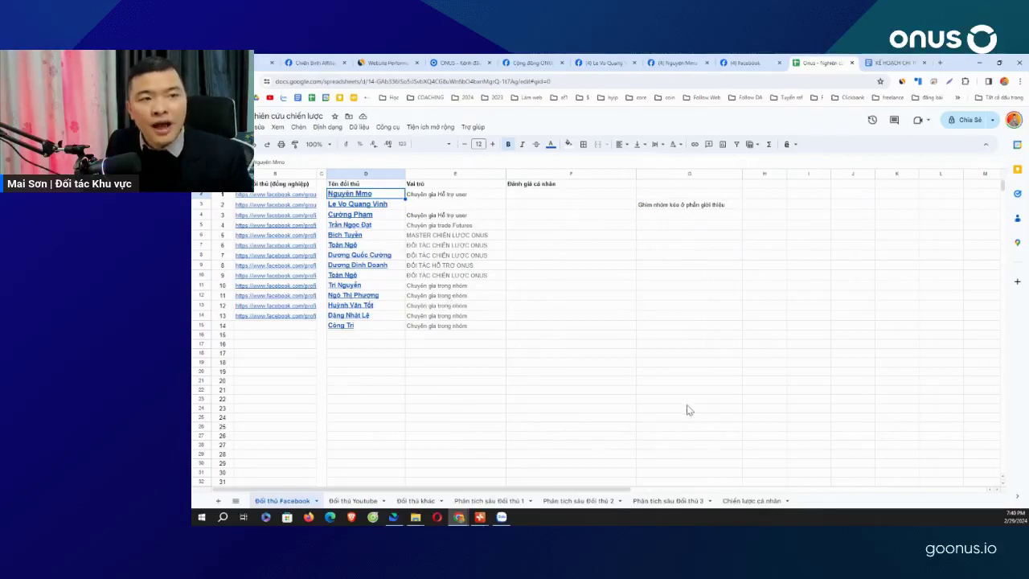
left_click(653, 363)
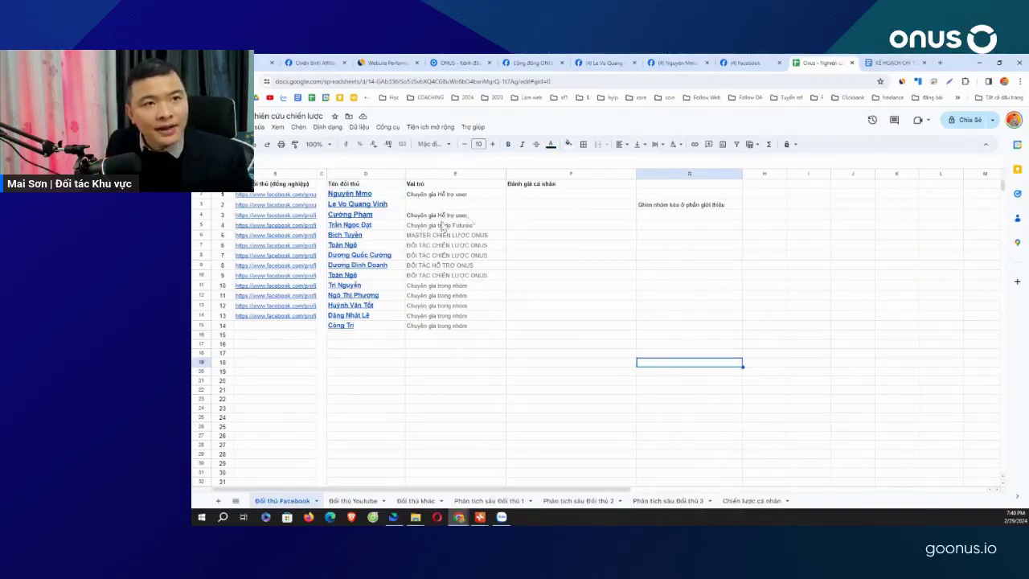
left_click(655, 245)
type("Cach")
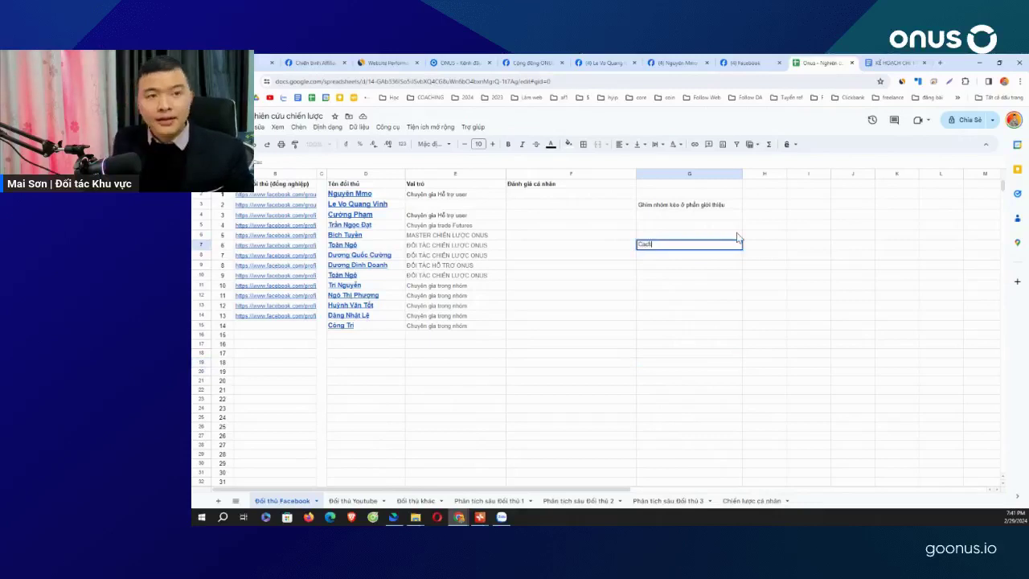
type(" tìm đối thủ")
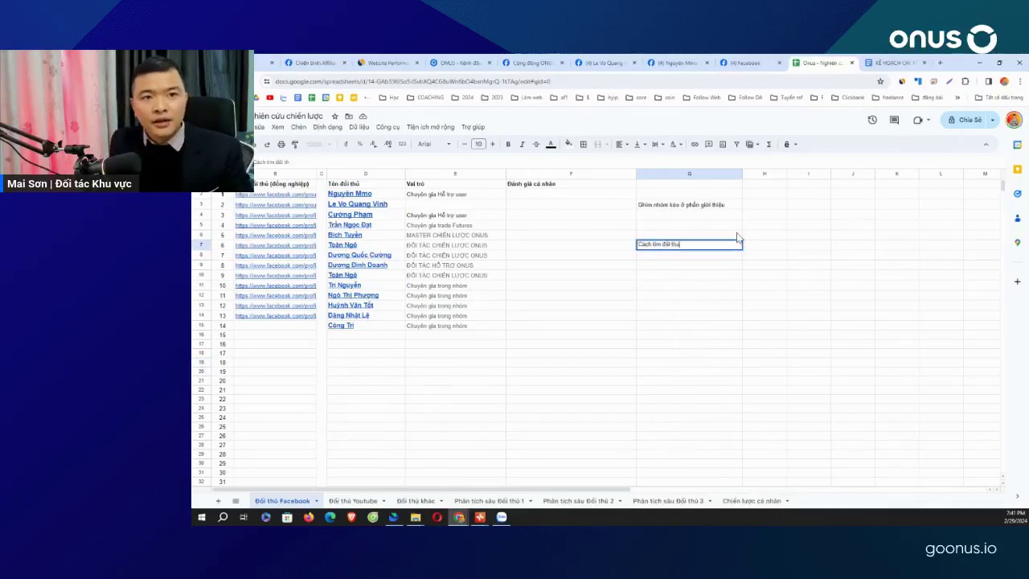
key("Tab")
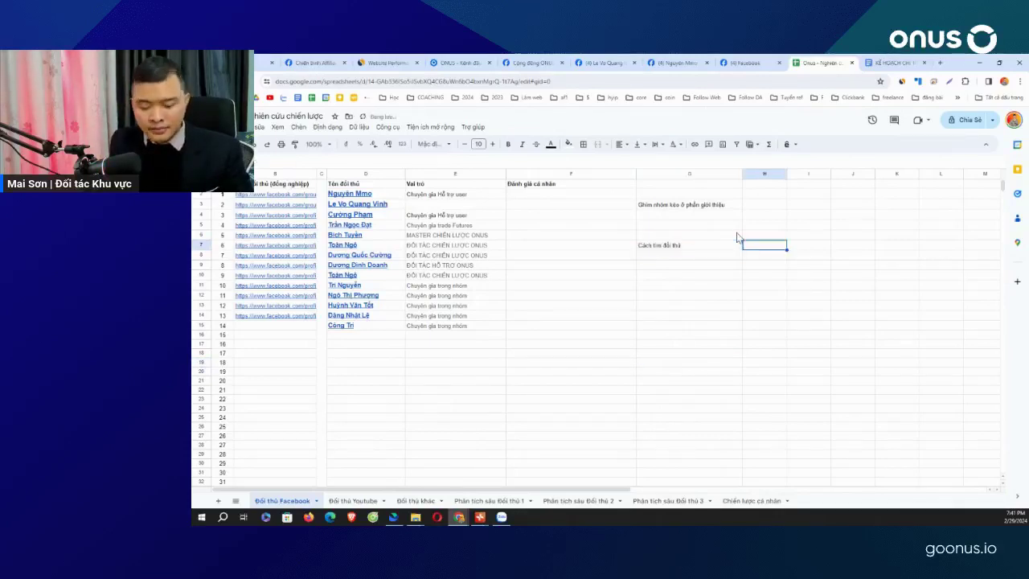
Enter "1. Tìm trong mục member" in cell H7 beside the heading.
type("1")
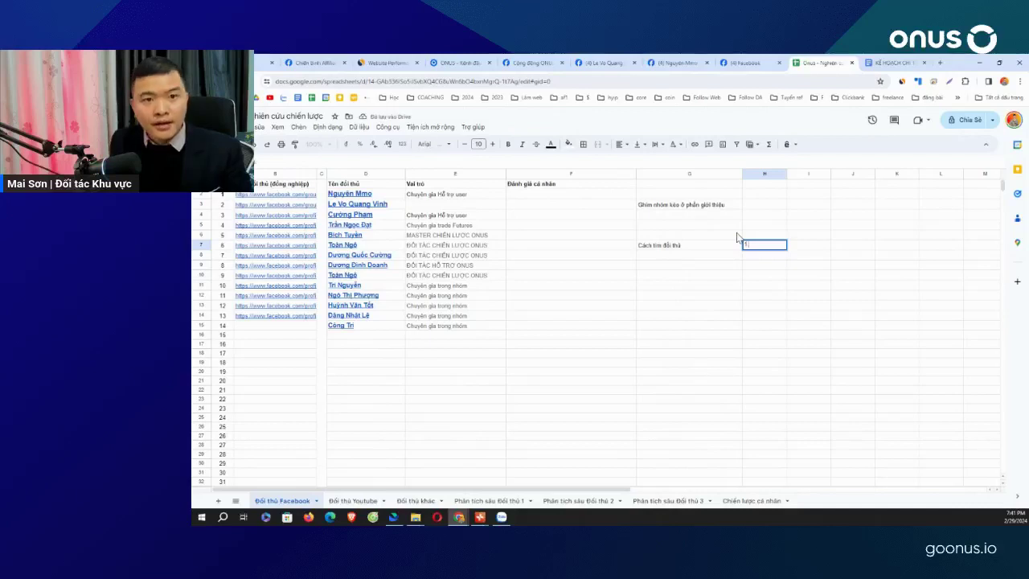
type(". Tìm đối")
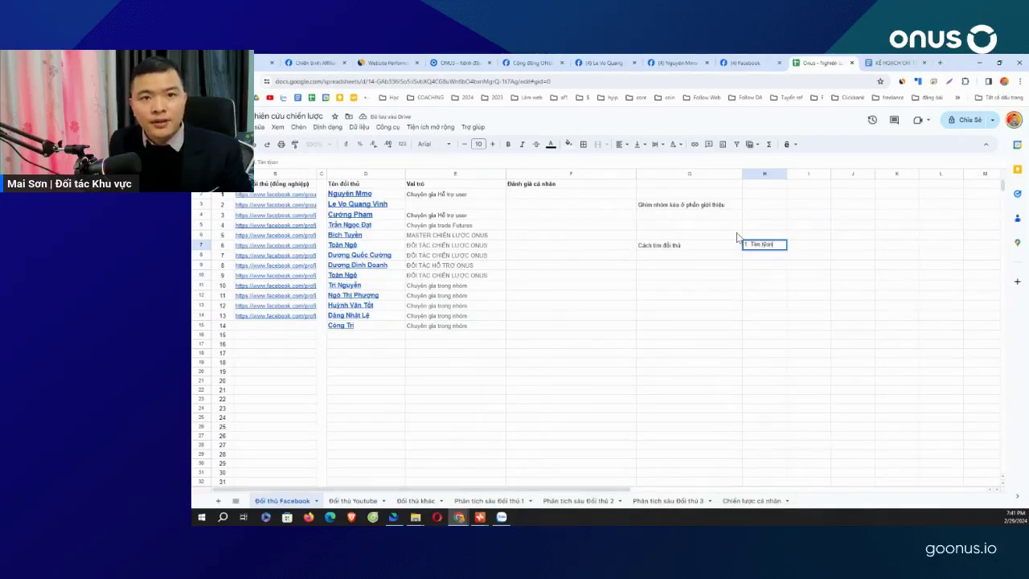
type("rong mu")
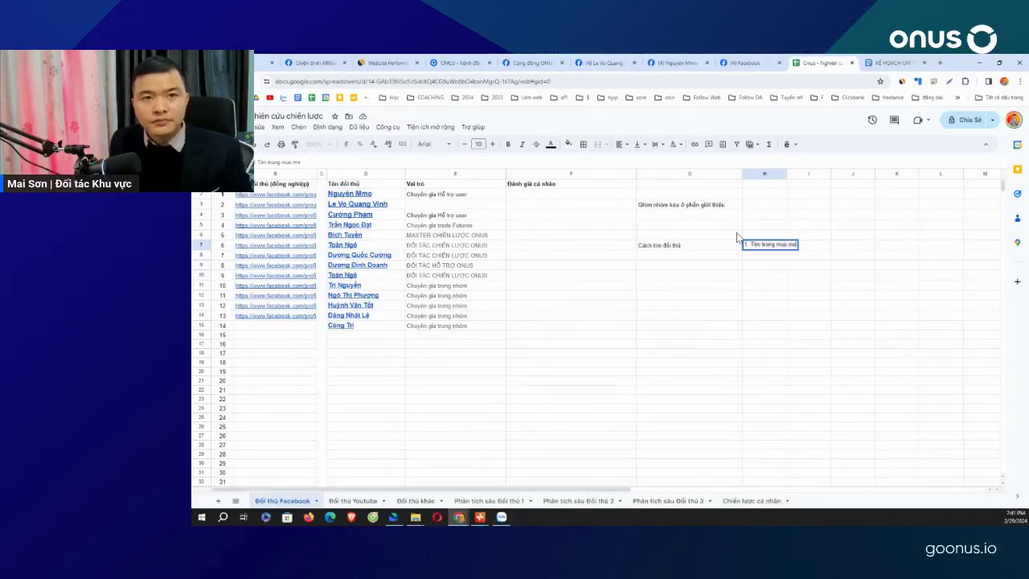
type("c member")
key("Return")
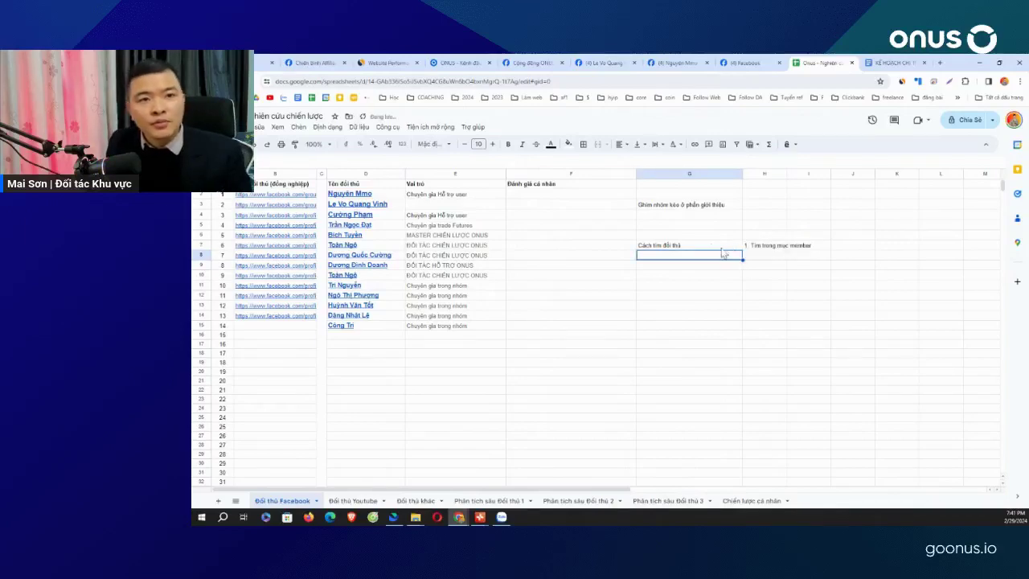
Switch to the Cộng đồng ONUS Việt Nam Facebook group and look through the expert roles in its member list.
left_click(693, 62)
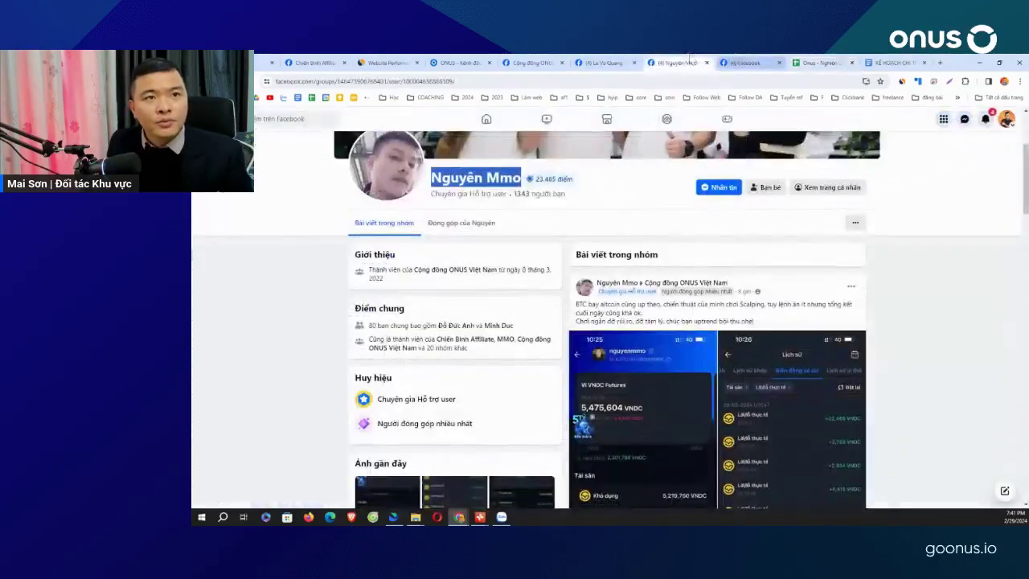
left_click(593, 60)
left_click(537, 62)
scroll(651, 315, "down", 10)
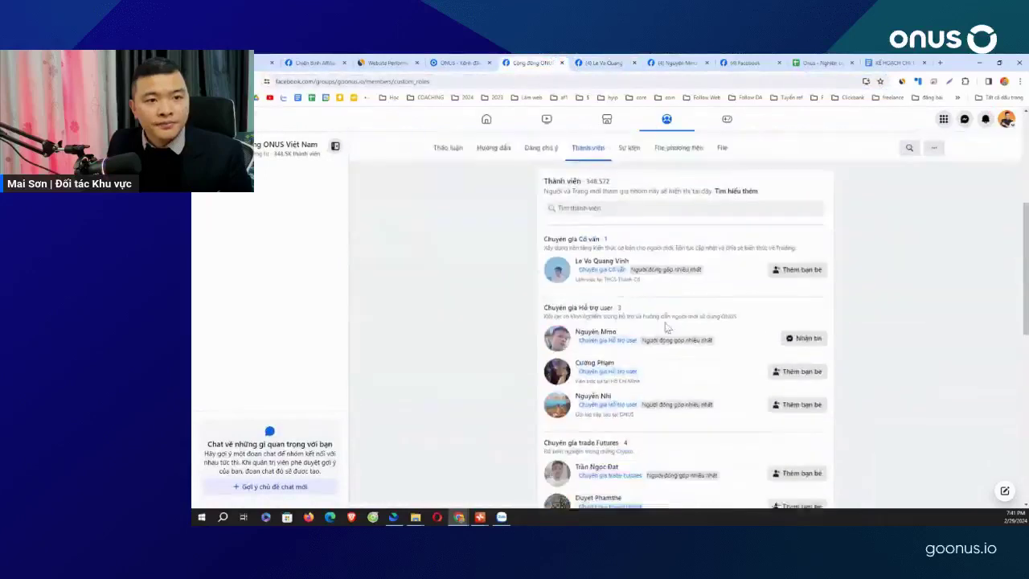
scroll(650, 314, "down", 4)
scroll(649, 313, "up", 15)
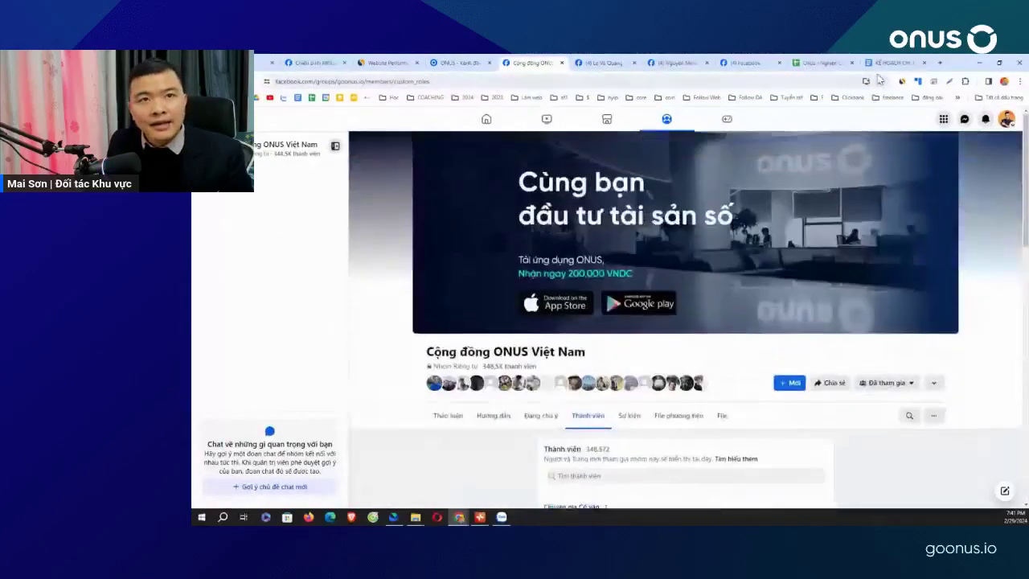
Return to the competitor research spreadsheet and set its zoom to 150%.
left_click(793, 61)
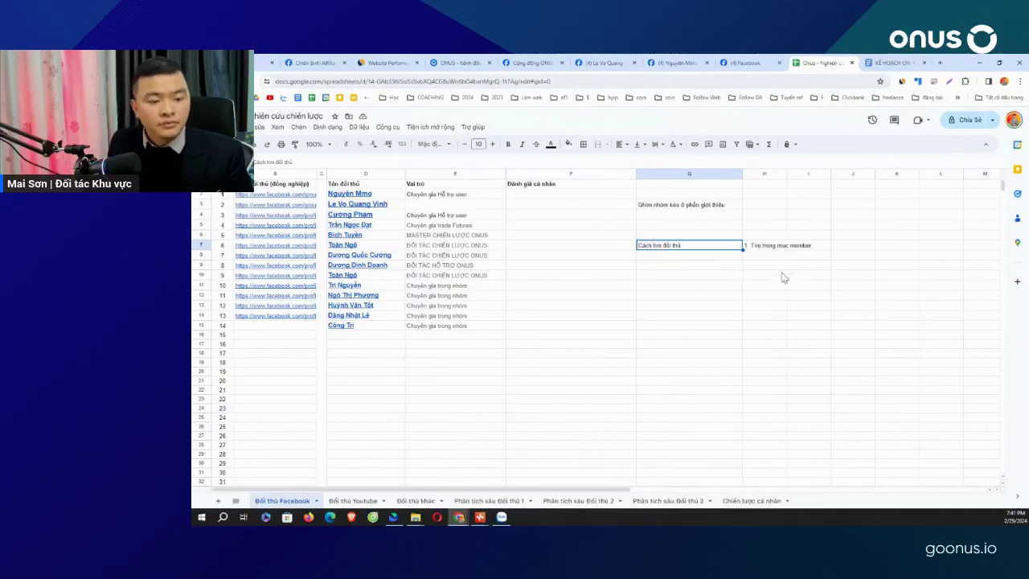
left_click(757, 246)
left_click(692, 243)
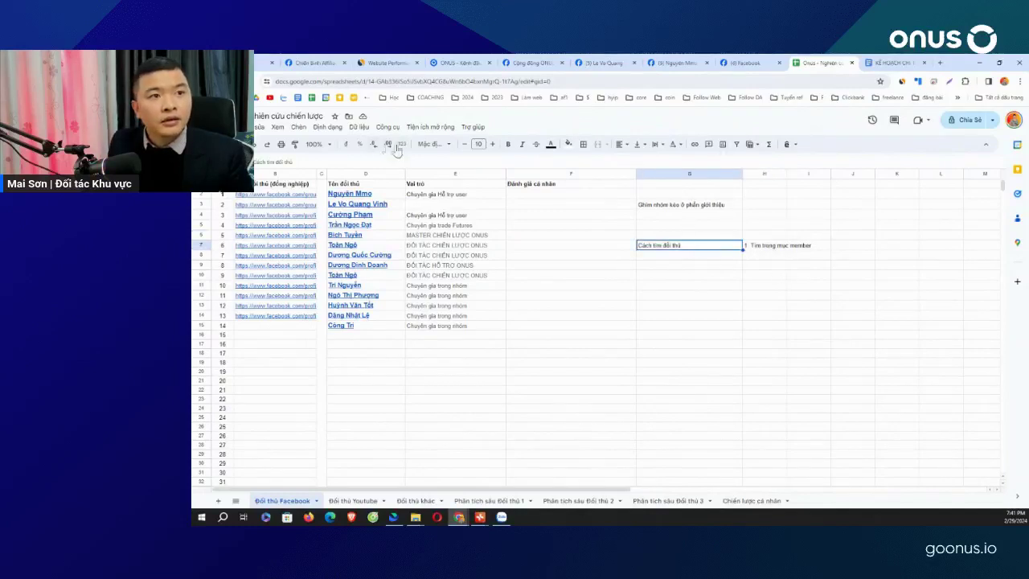
left_click(318, 145)
left_click(316, 229)
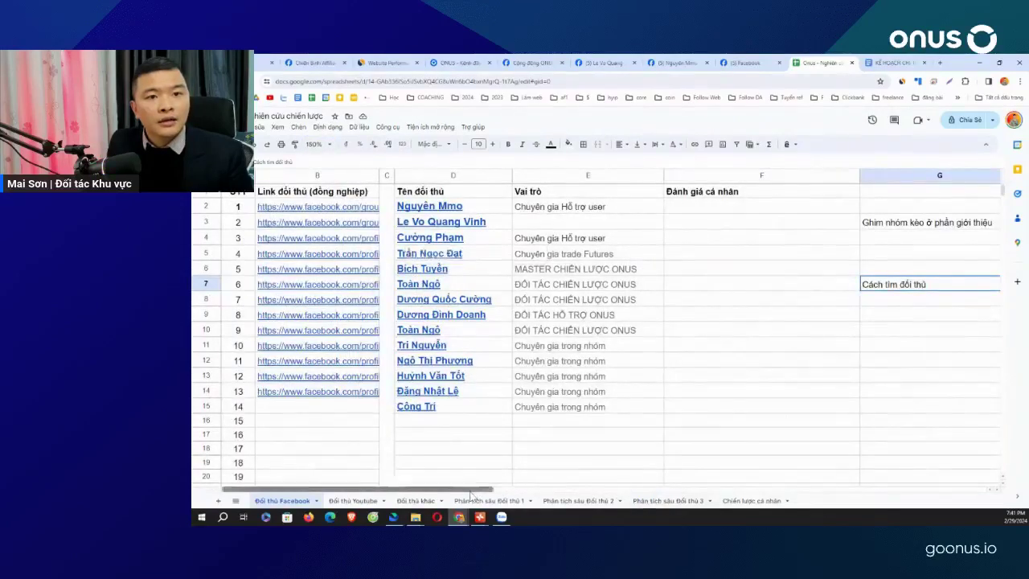
Enter "2. Tìm ở mục vinh danh" in cell H8 as the second way to find competitors.
left_click_drag(478, 487, 622, 487)
left_click(619, 302)
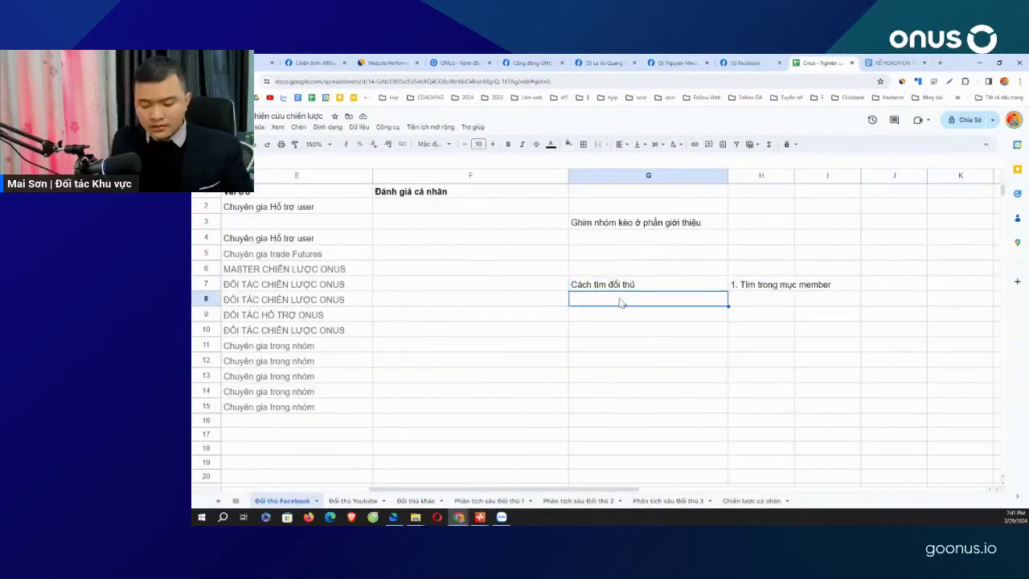
left_click(745, 303)
type("2")
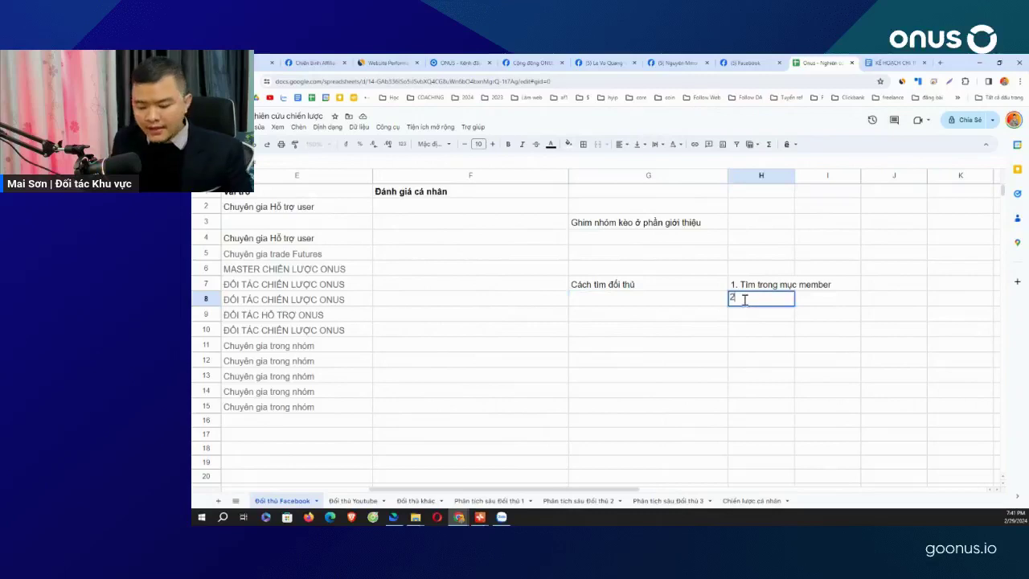
type(". Tìm ở")
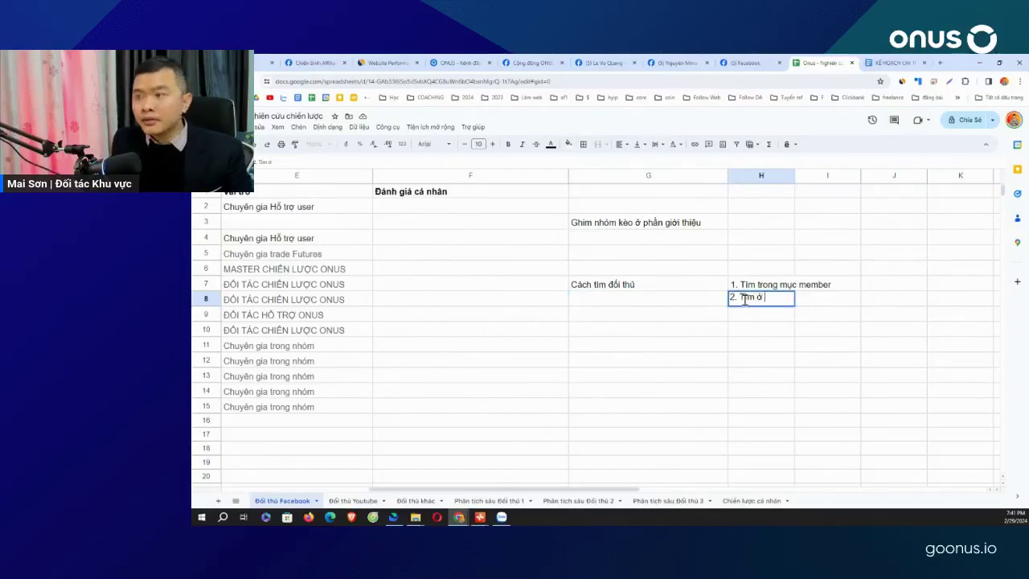
type(" mục vinh danh")
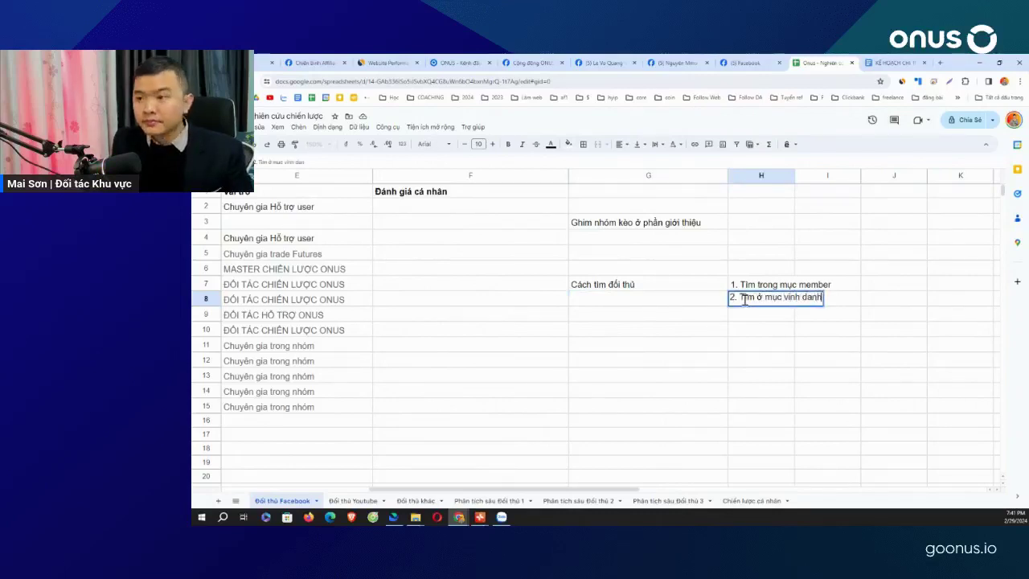
key("Return")
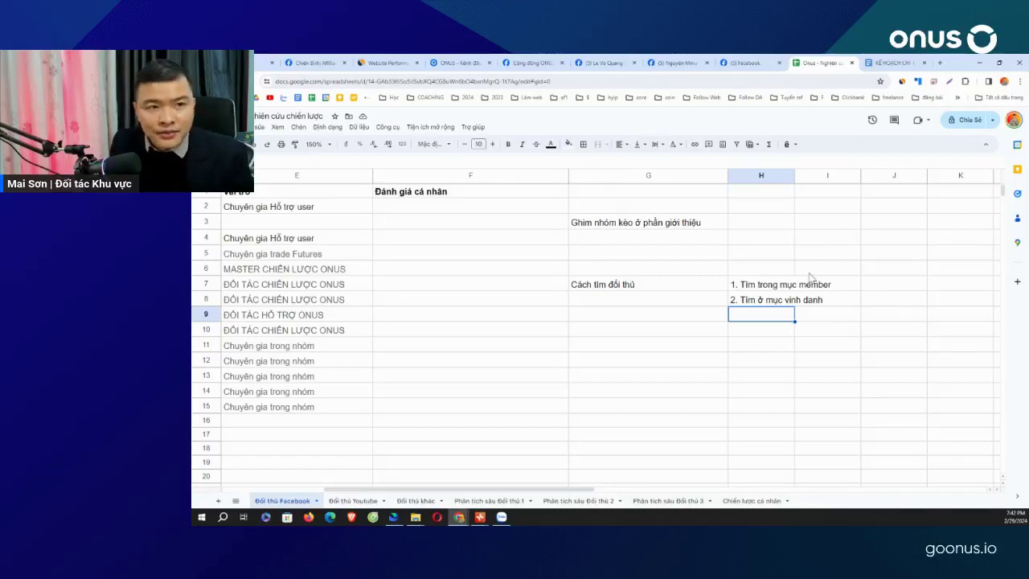
Enter "3. Tìm trong các bài đăng, comment" in cell H9 as the third way to find competitors.
left_click(773, 301)
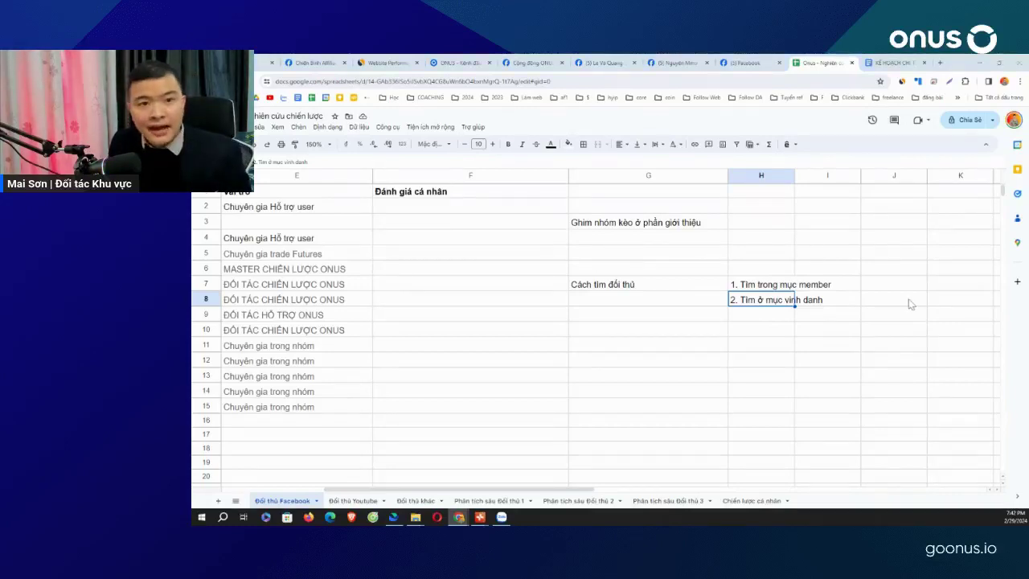
left_click(765, 320)
type("3. Tìm trong các bài đăng, comment")
scroll(843, 326, "down", 1)
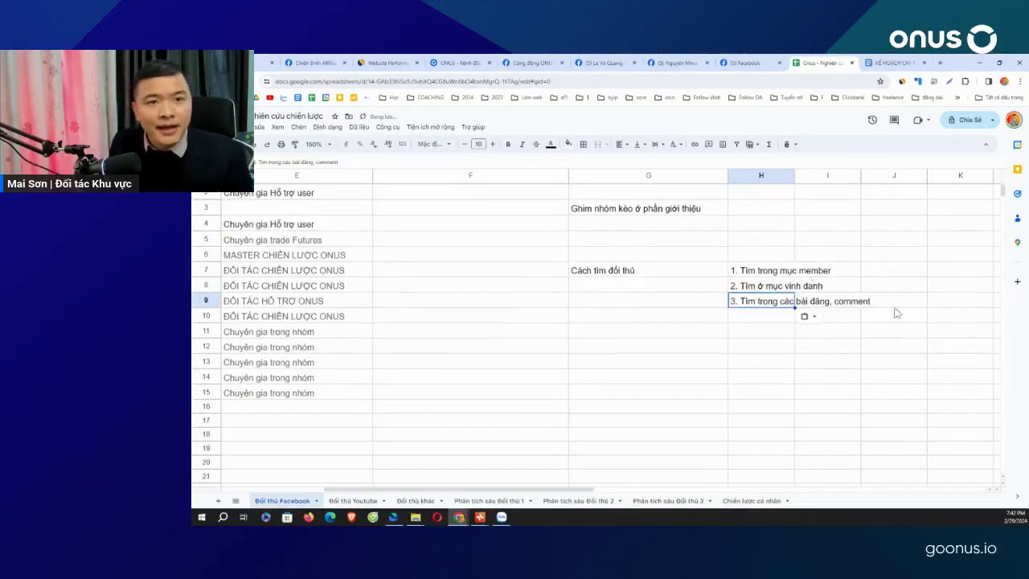
left_click(768, 273)
Switch to the Cộng đồng ONUS Việt Nam group's discussion feed and examine who posts and comments there.
left_click(531, 63)
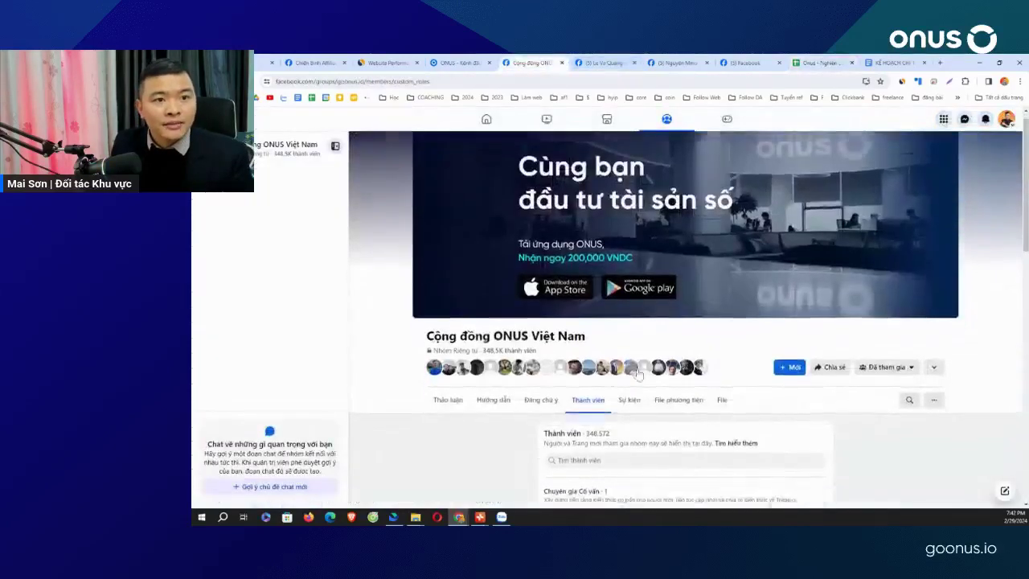
scroll(474, 330, "down", 3)
left_click(476, 329)
scroll(496, 276, "down", 5)
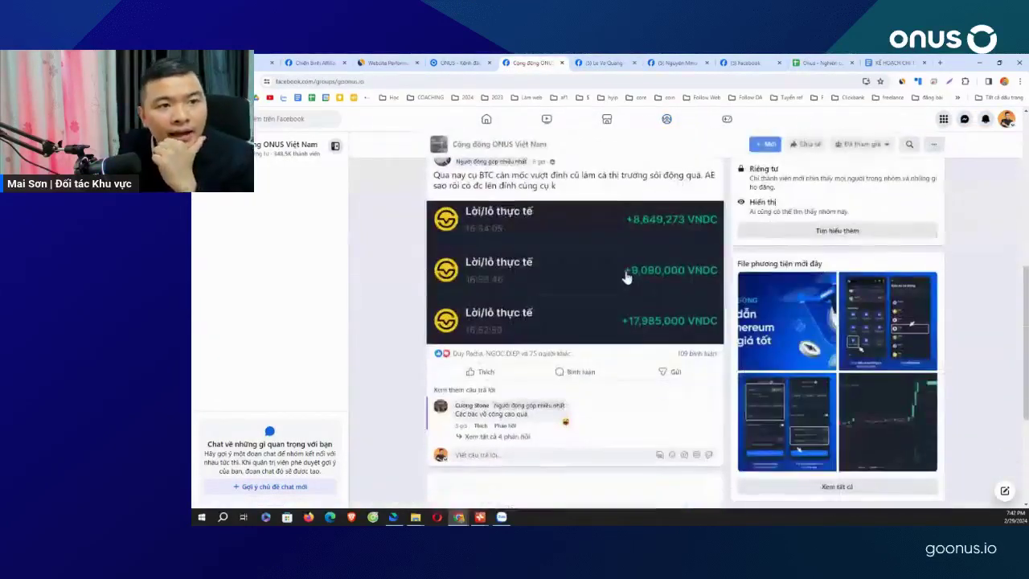
scroll(465, 186, "up", 1)
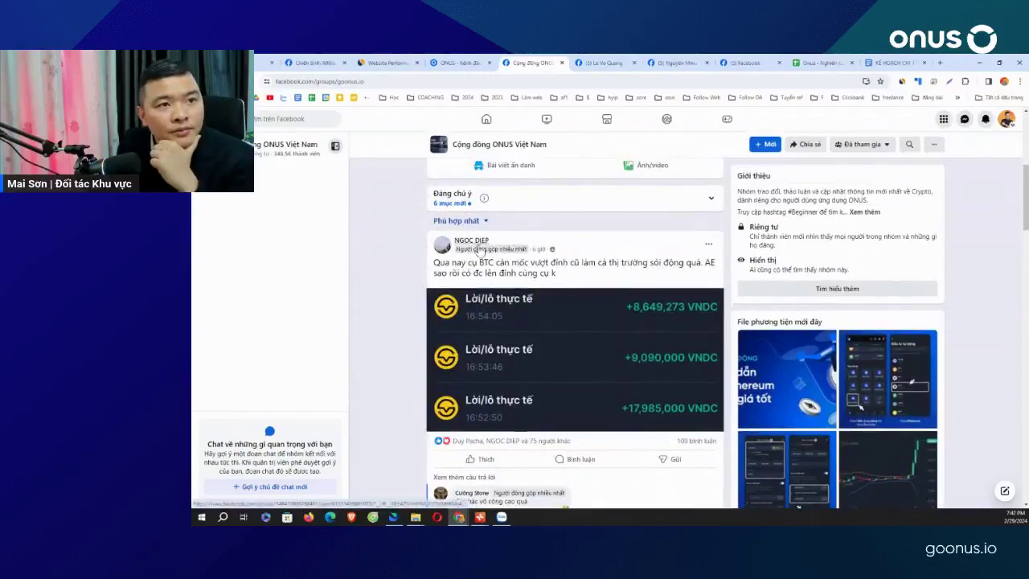
scroll(571, 268, "down", 4)
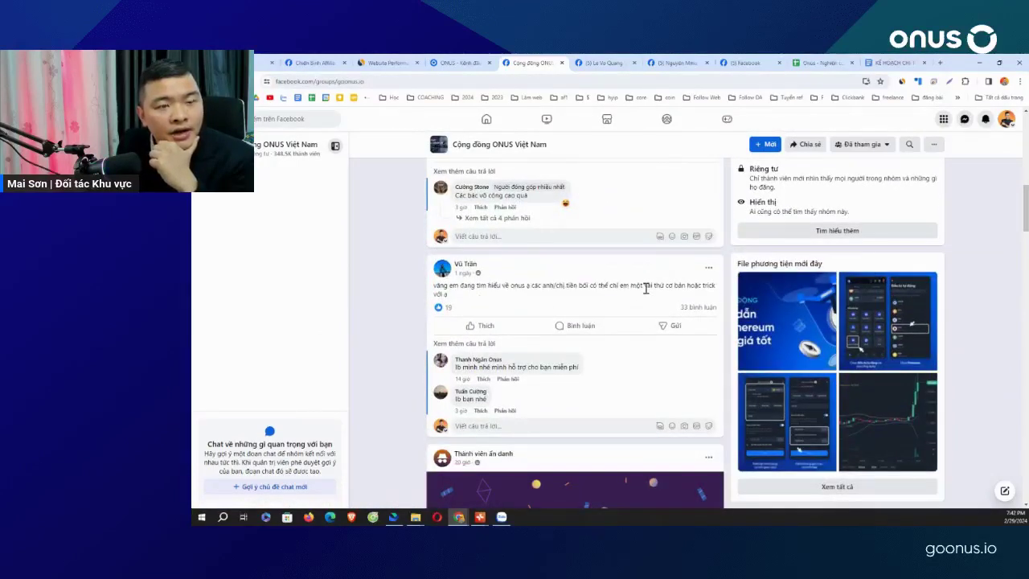
scroll(648, 286, "down", 3)
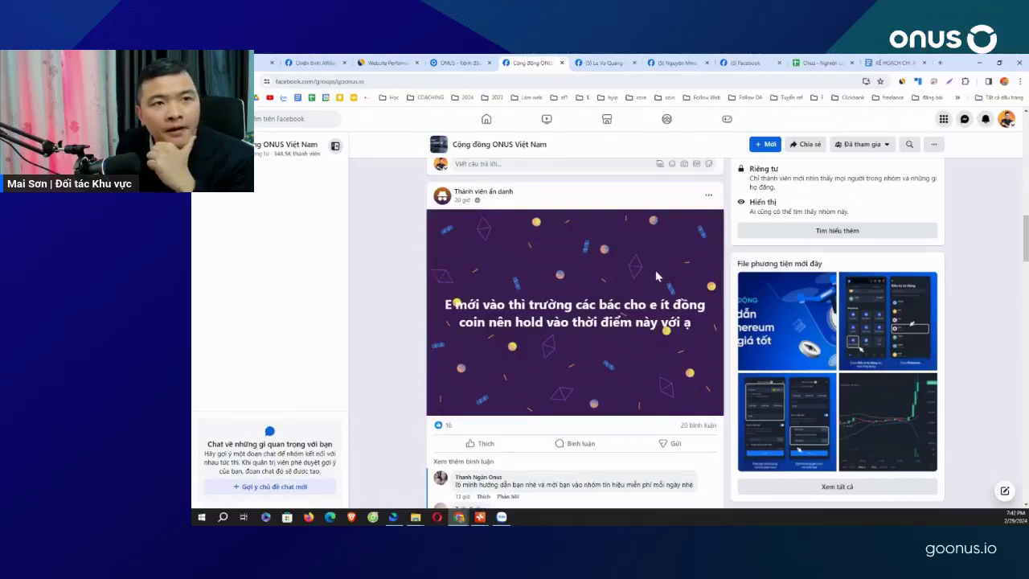
scroll(618, 282, "down", 5)
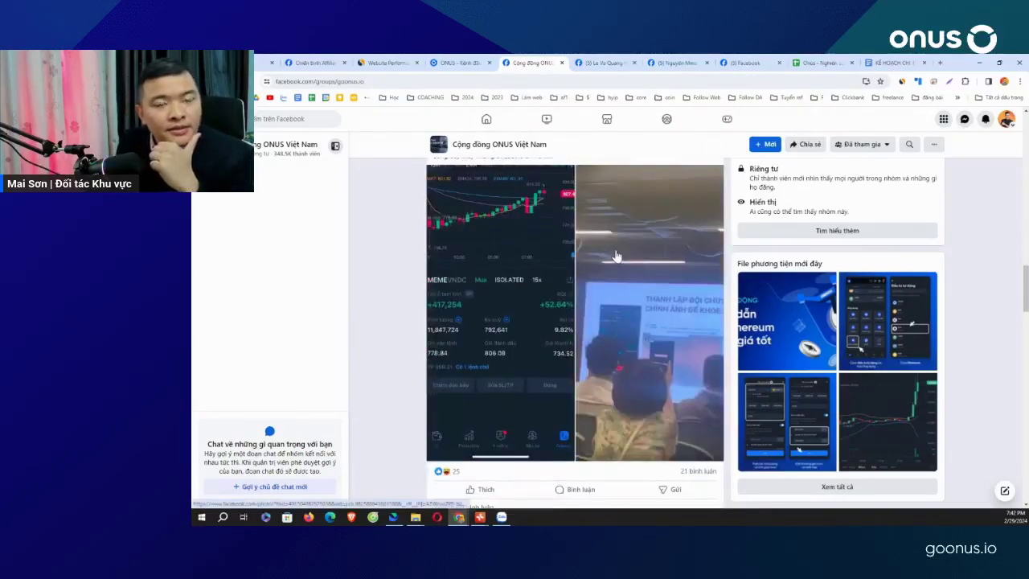
scroll(615, 255, "down", 5)
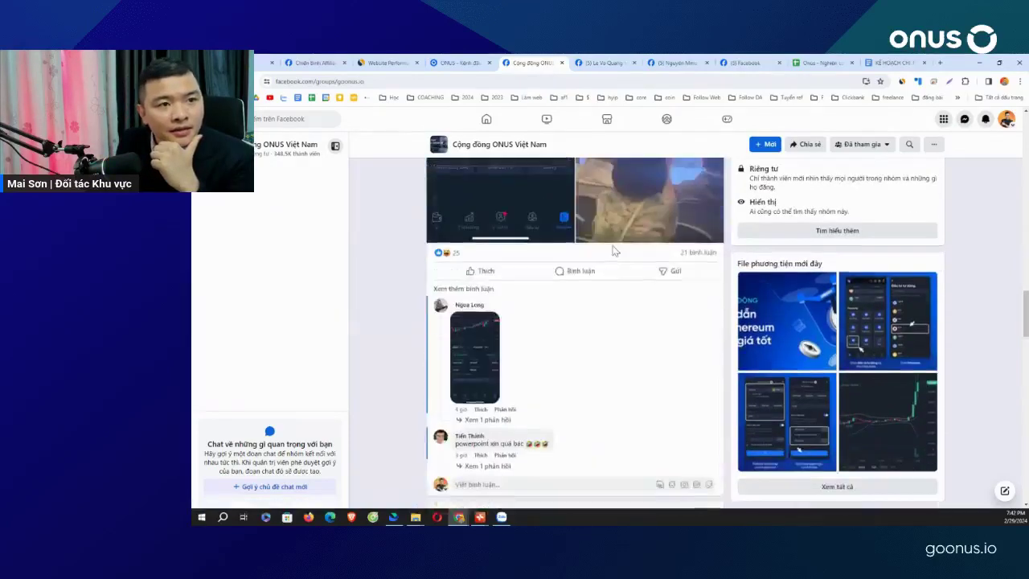
scroll(611, 251, "down", 8)
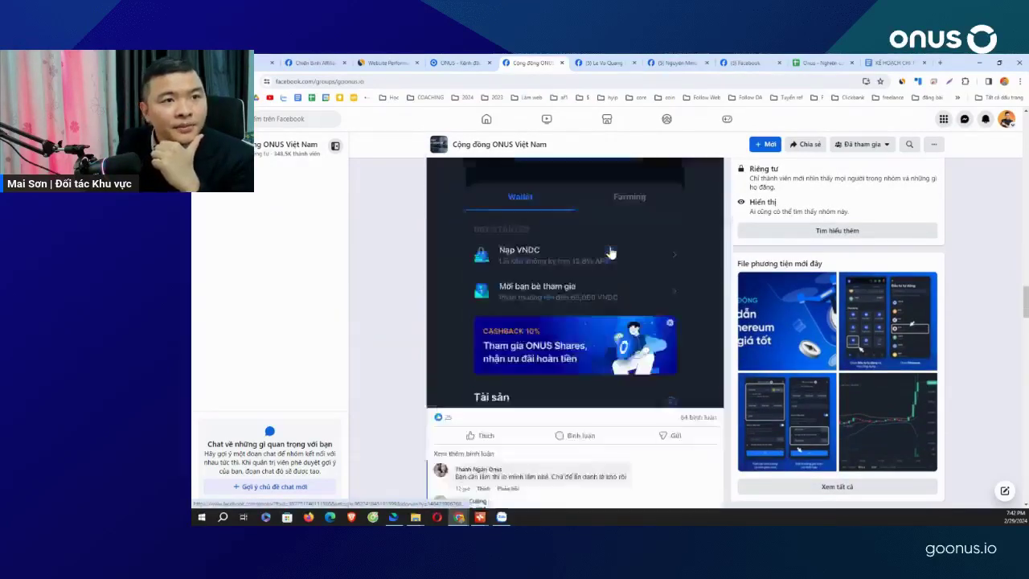
scroll(610, 243, "up", 4)
scroll(563, 251, "down", 8)
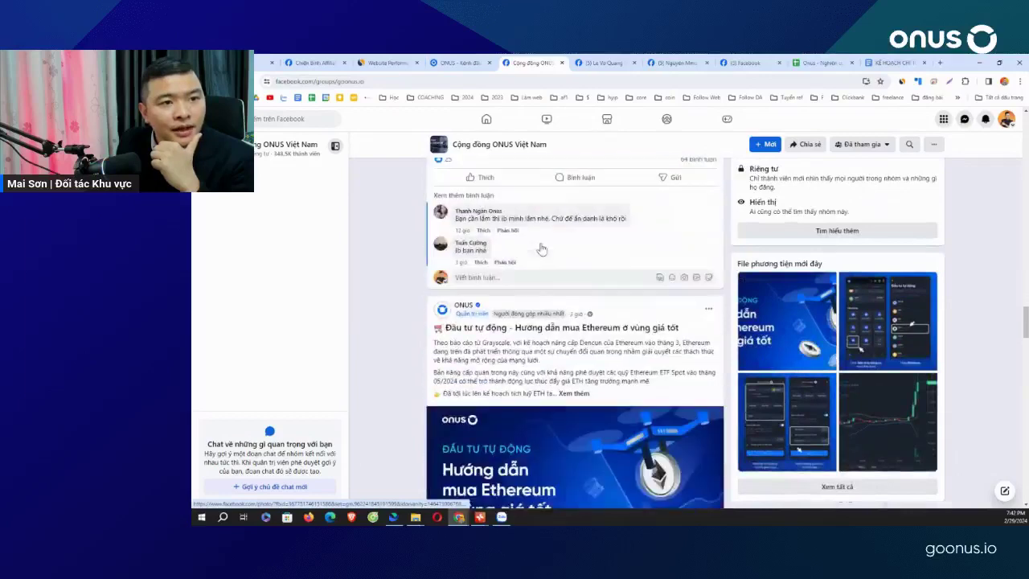
scroll(508, 251, "down", 6)
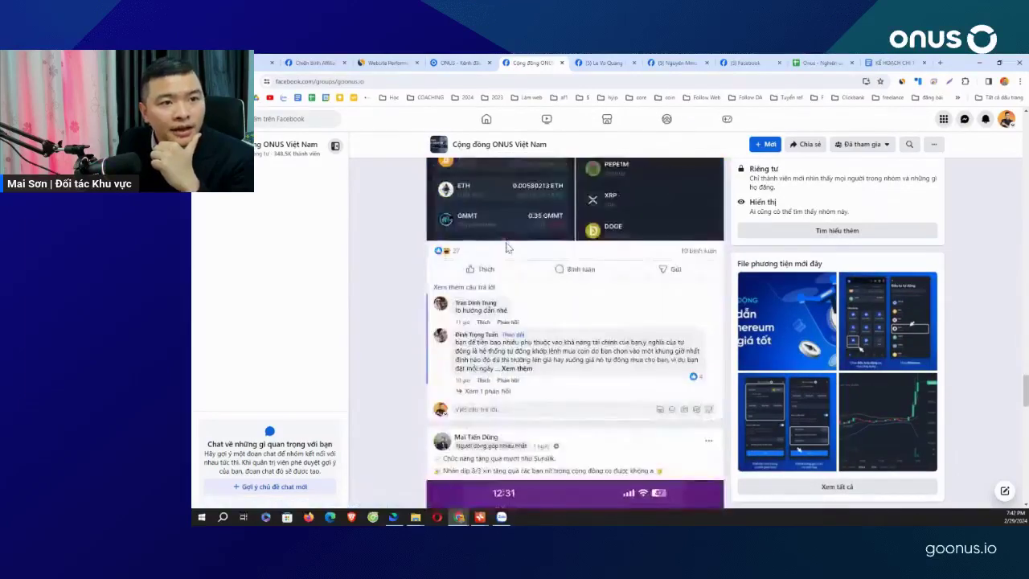
Find the post about the gift feature for 8/3 in the group feed and open its comments.
scroll(508, 251, "down", 3)
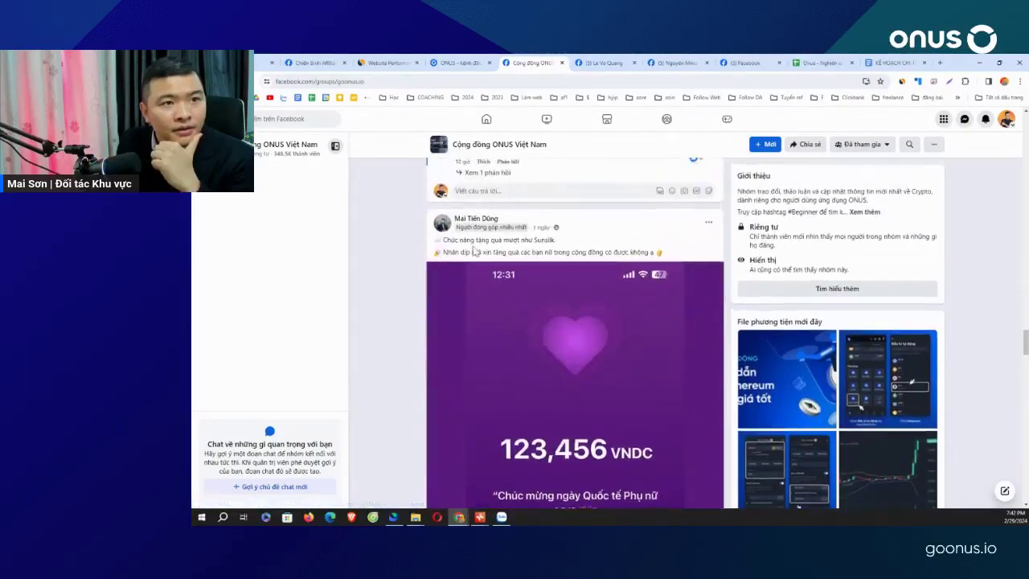
scroll(583, 250, "down", 7)
scroll(519, 288, "up", 2)
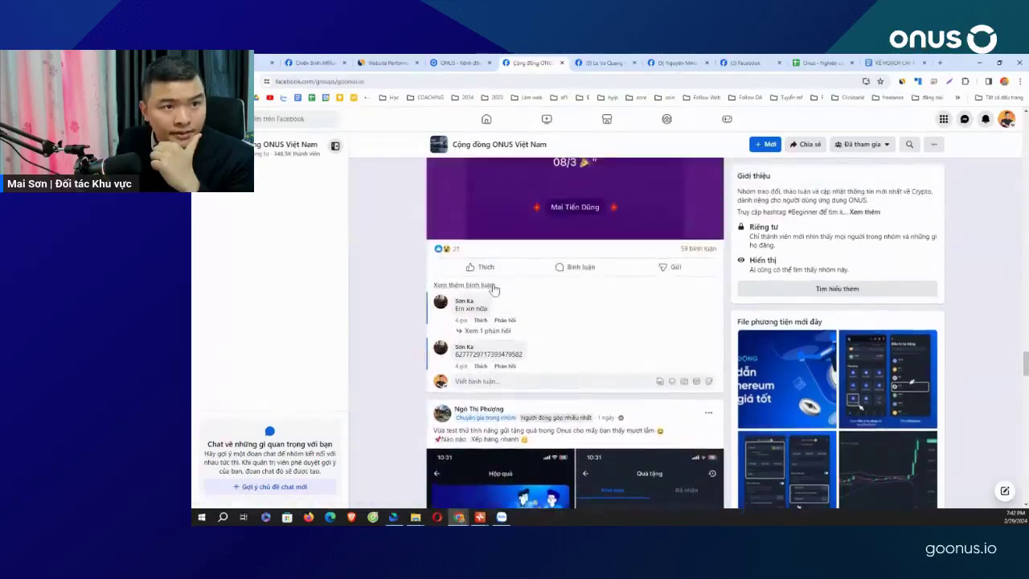
left_click(635, 273)
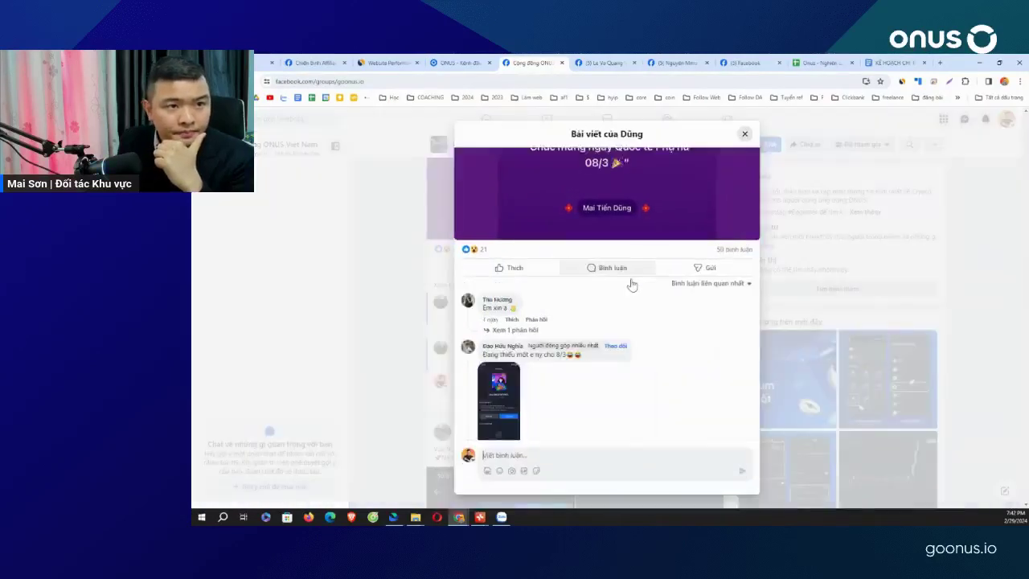
Read through the comments on the 8/3 gift post, close it, and look at the following post in the group feed.
scroll(558, 252, "down", 10)
scroll(555, 243, "down", 10)
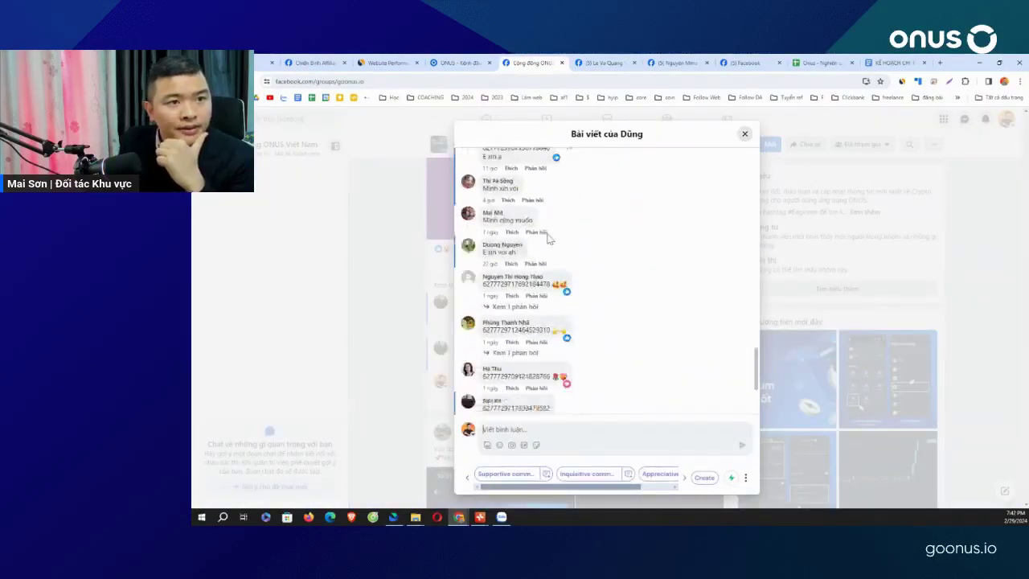
scroll(549, 238, "up", 15)
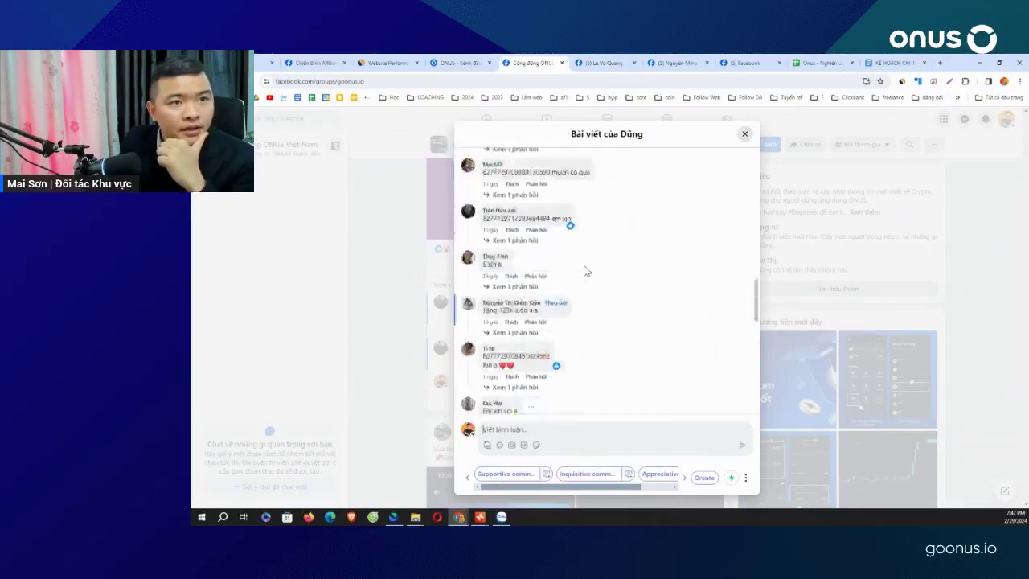
scroll(620, 276, "down", 5)
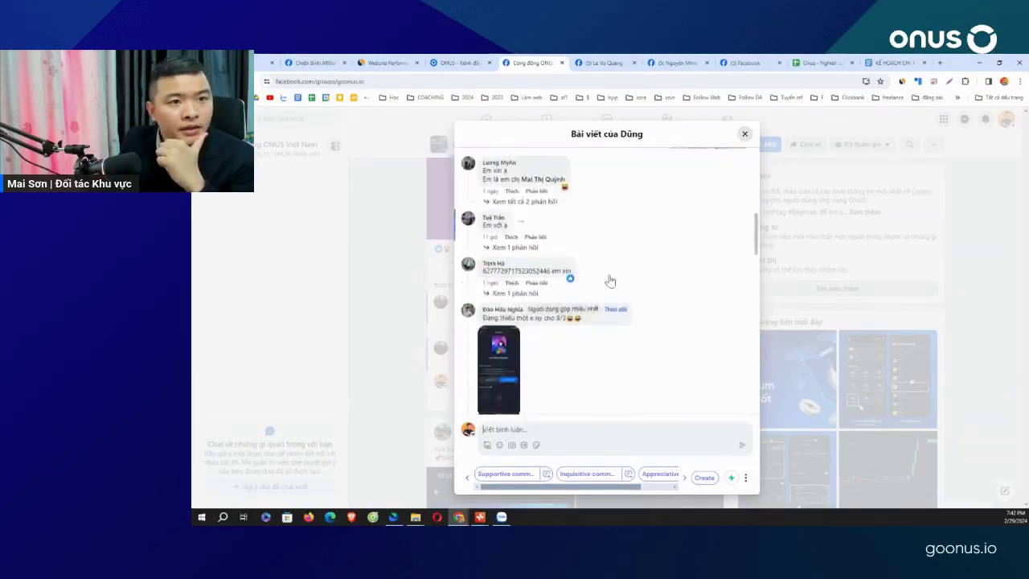
key("Escape")
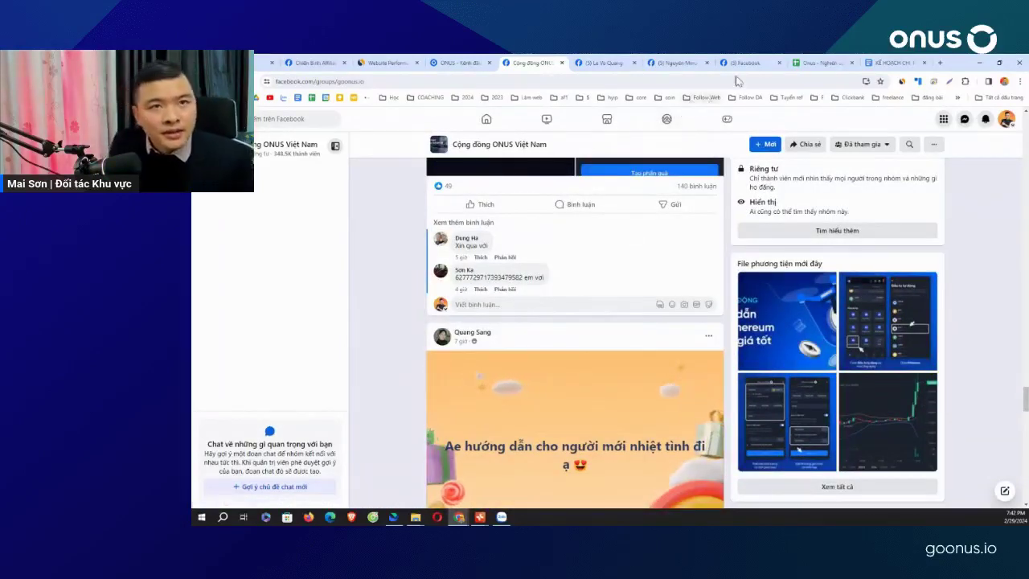
scroll(564, 344, "down", 4)
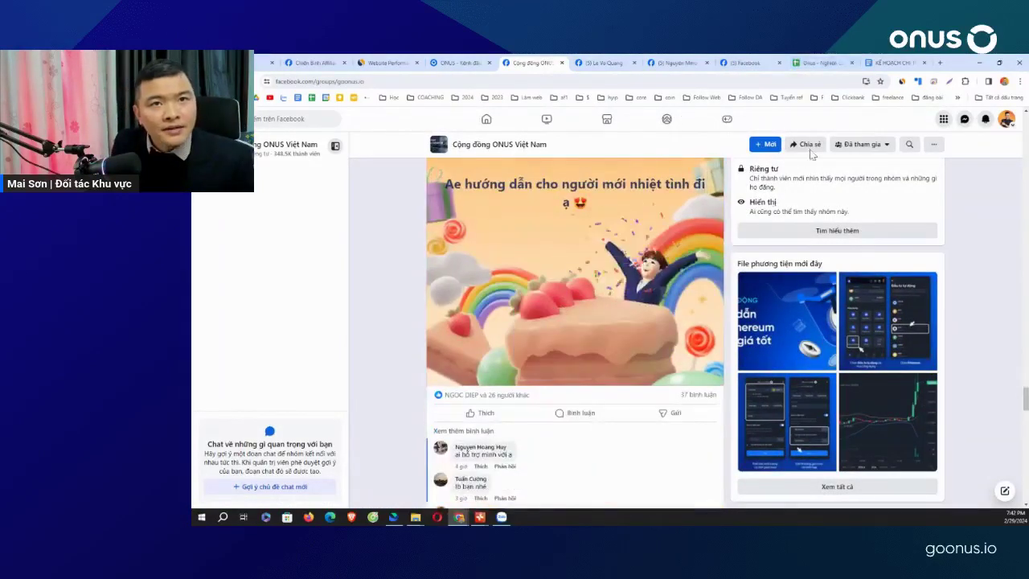
Switch to the research spreadsheet and review the competitor names and roles on the Đối thủ Facebook sheet.
left_click(819, 63)
left_click(589, 500)
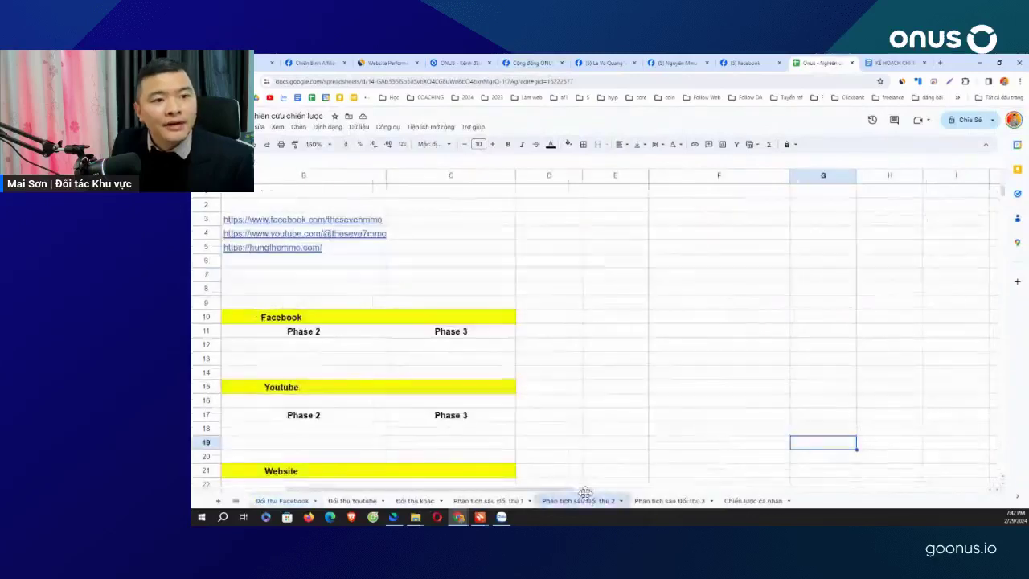
left_click(282, 500)
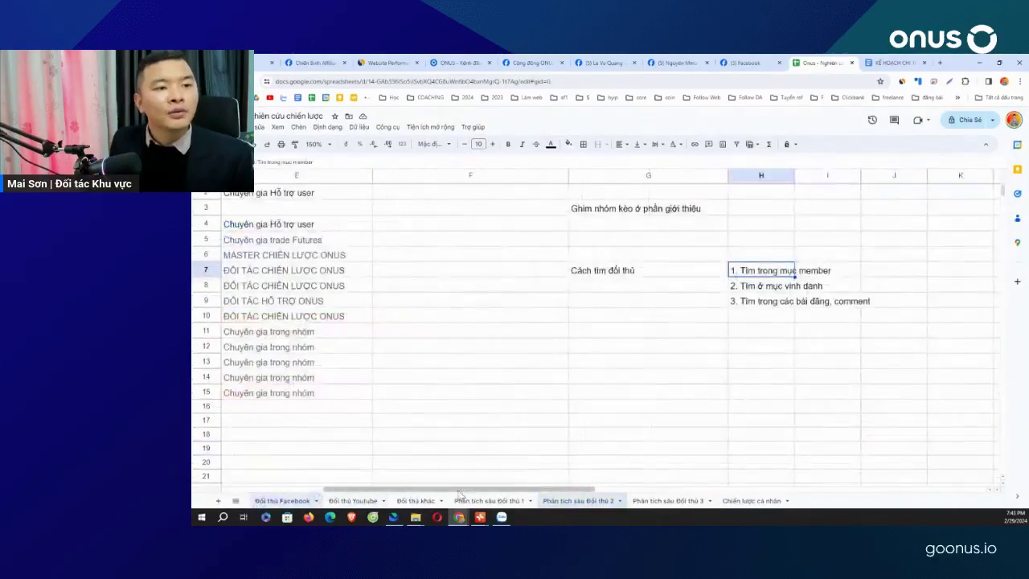
scroll(472, 332, "left", 5)
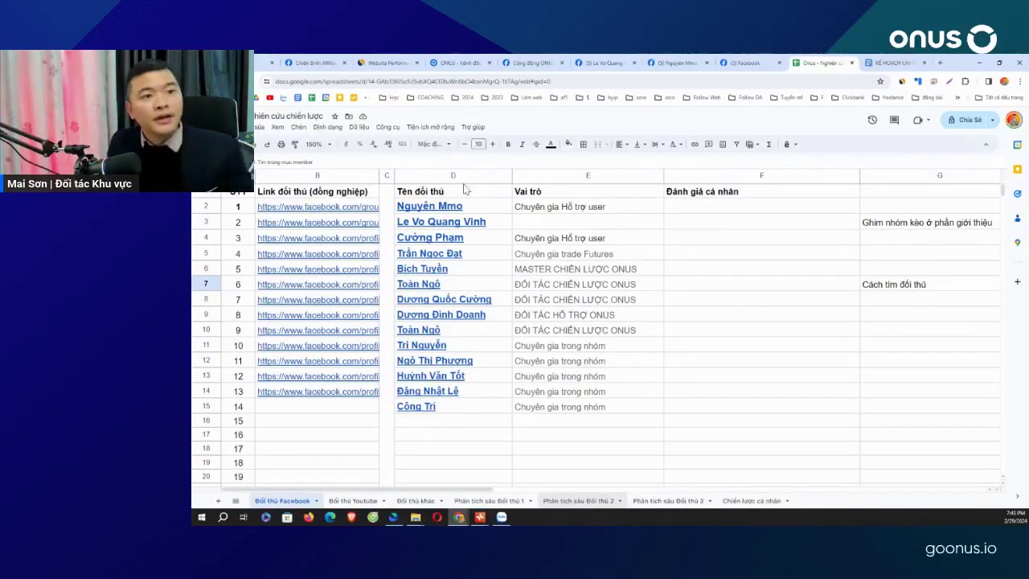
left_click(730, 236)
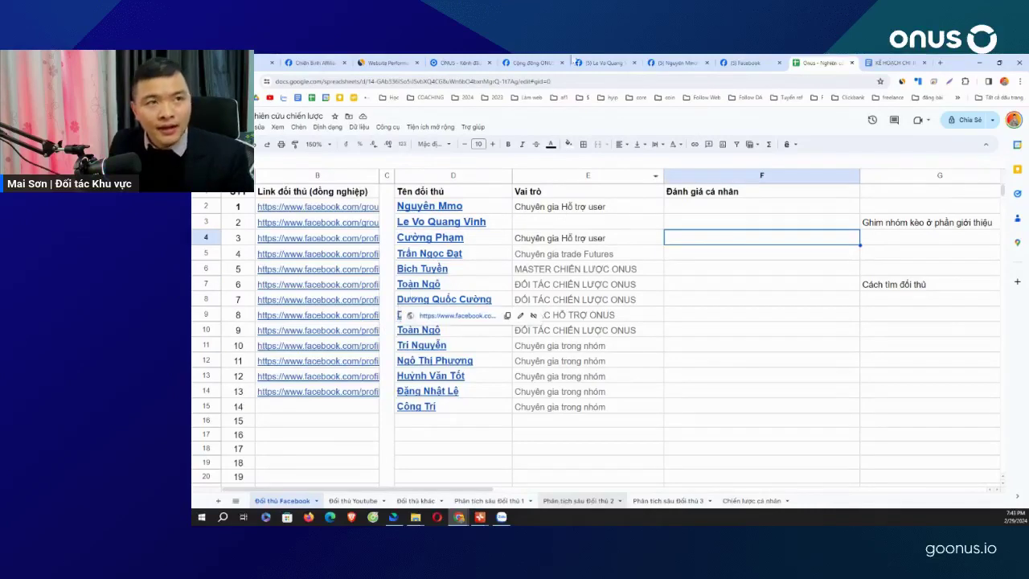
Check the social traffic chart for goonus.io on Similarweb, and open youtube.com in a new tab.
left_click(387, 61)
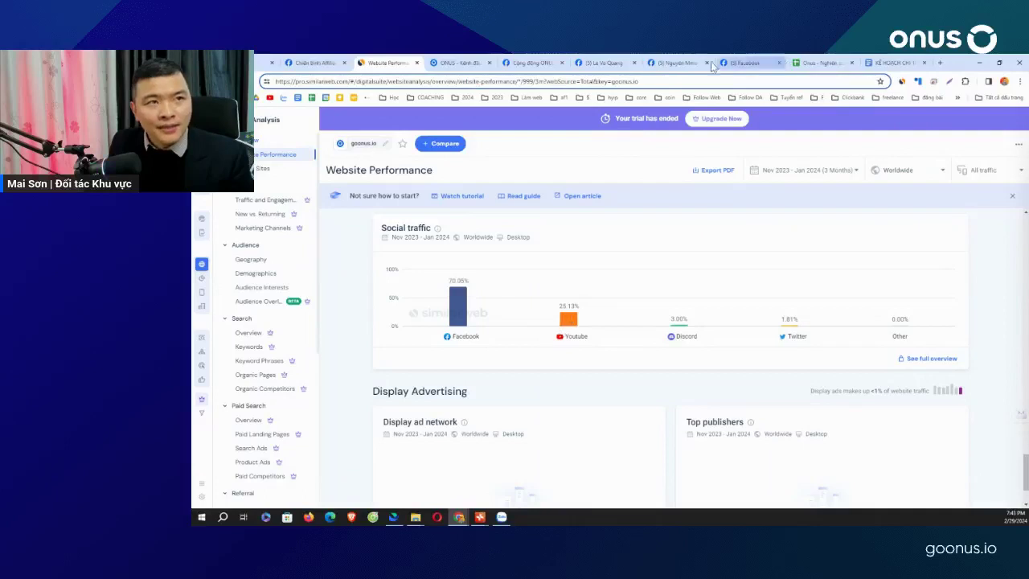
left_click(938, 63)
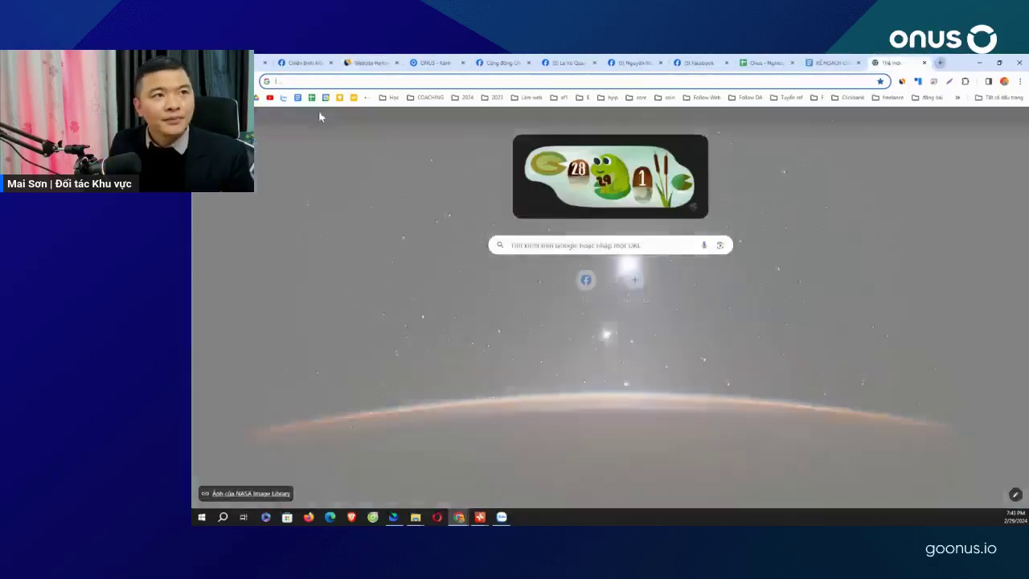
type("youtube.com")
key("Return")
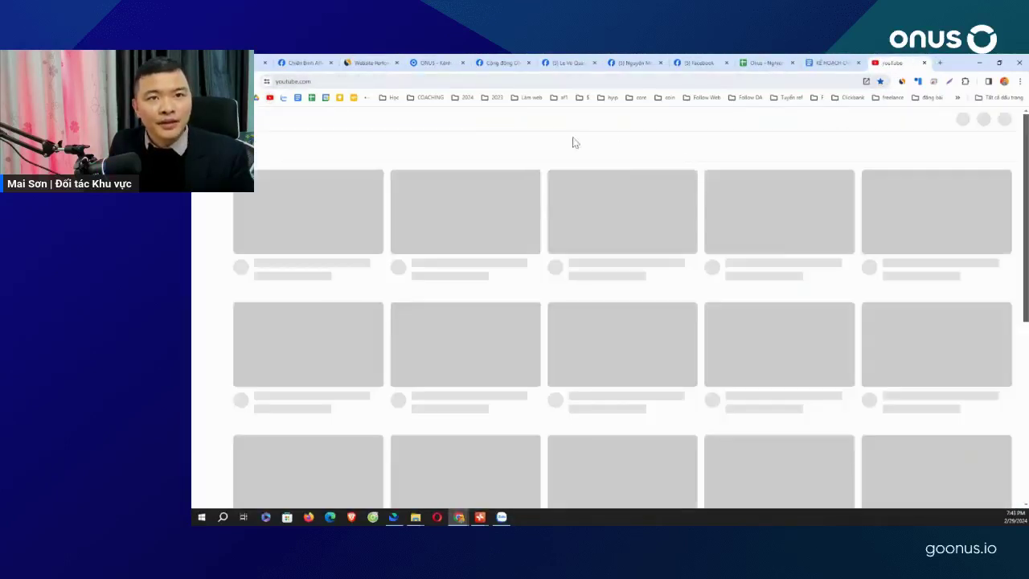
Return to the research spreadsheet and compare the Đối thủ Youtube sheet with the Đối thủ Facebook sheet.
left_click(758, 59)
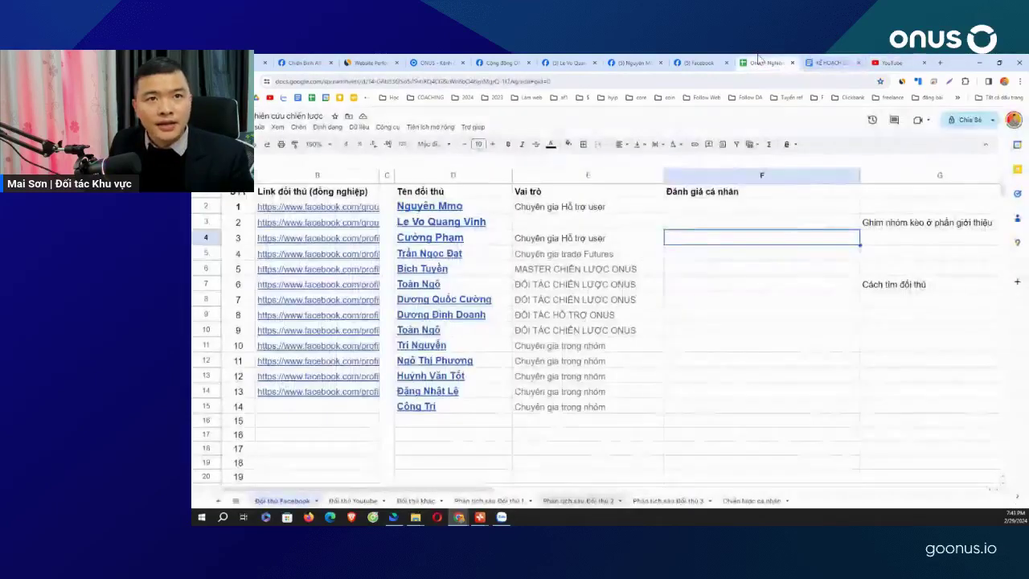
left_click(354, 501)
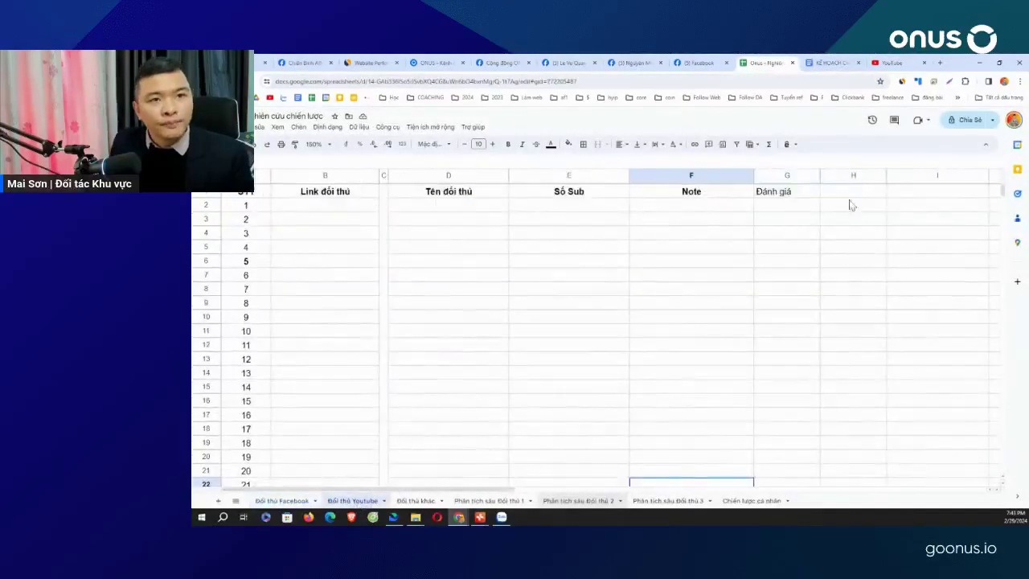
left_click(281, 500)
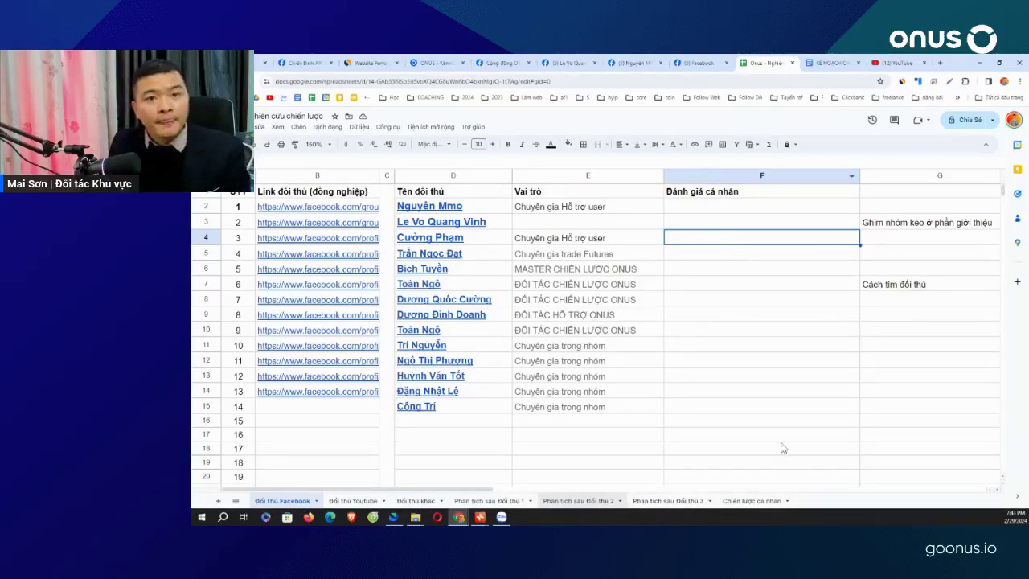
left_click(353, 500)
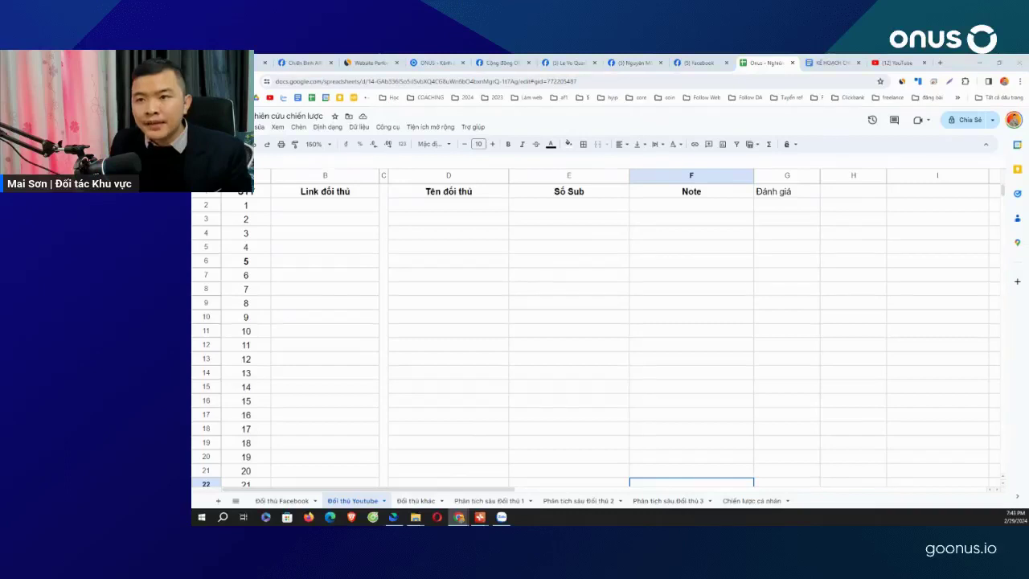
On the Đối thủ Youtube sheet, enter "Cách tìm đối thủ trên youtube" in cell H6 and "Đồng nghiệp" in H7.
left_click(790, 269)
left_click(830, 267)
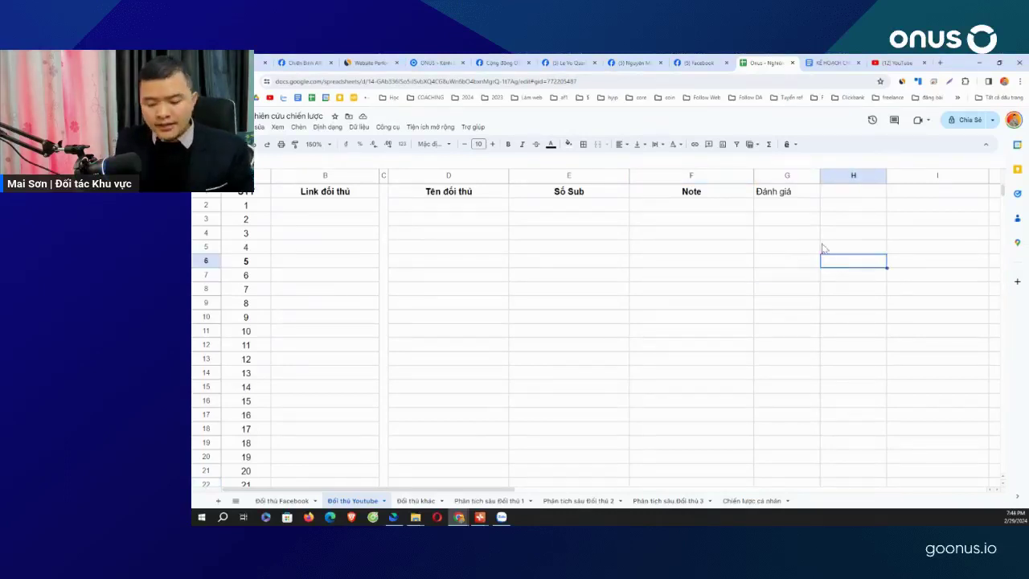
type("Cách ti")
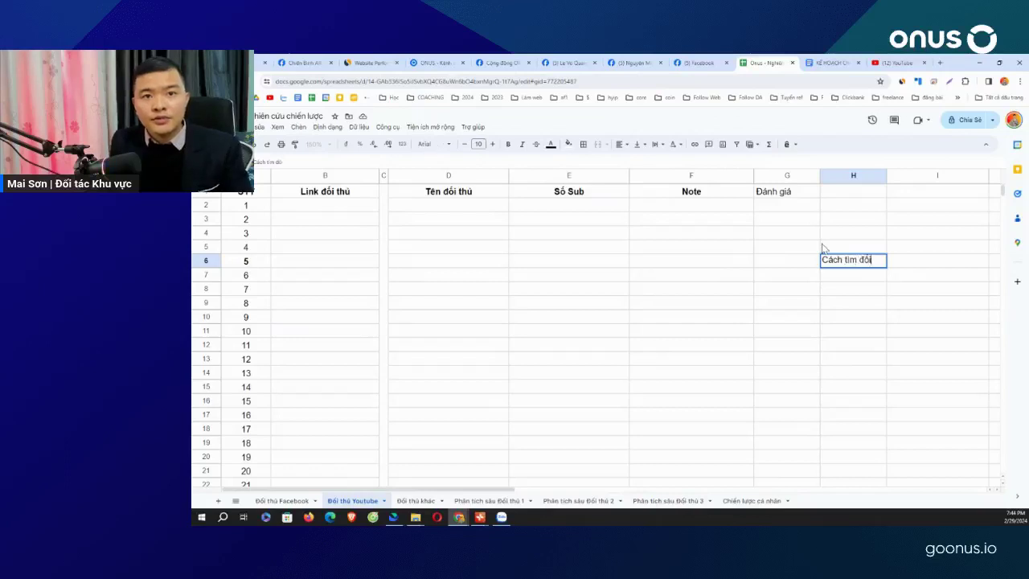
type("m đối thu tr")
type("you")
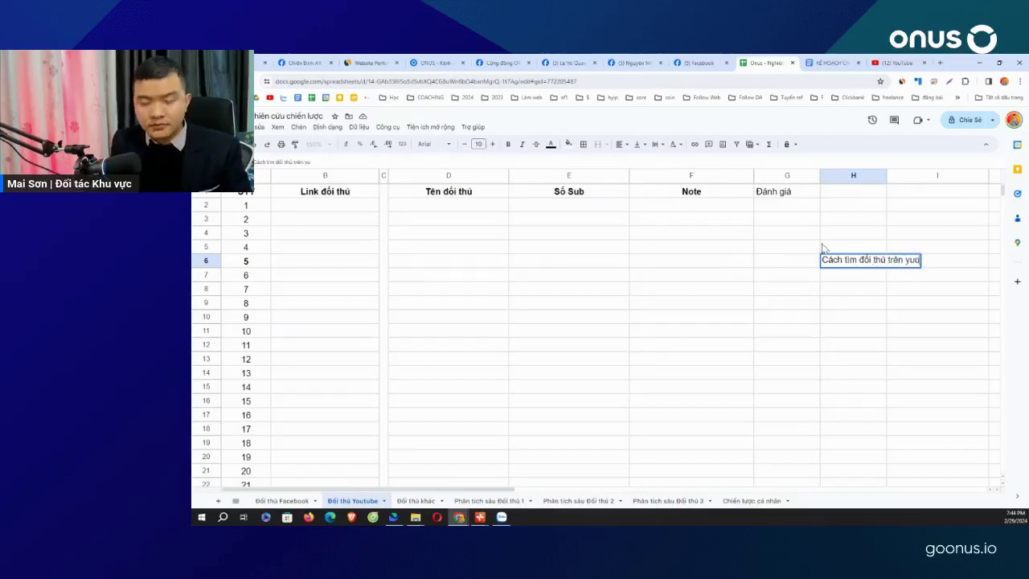
type("tu")
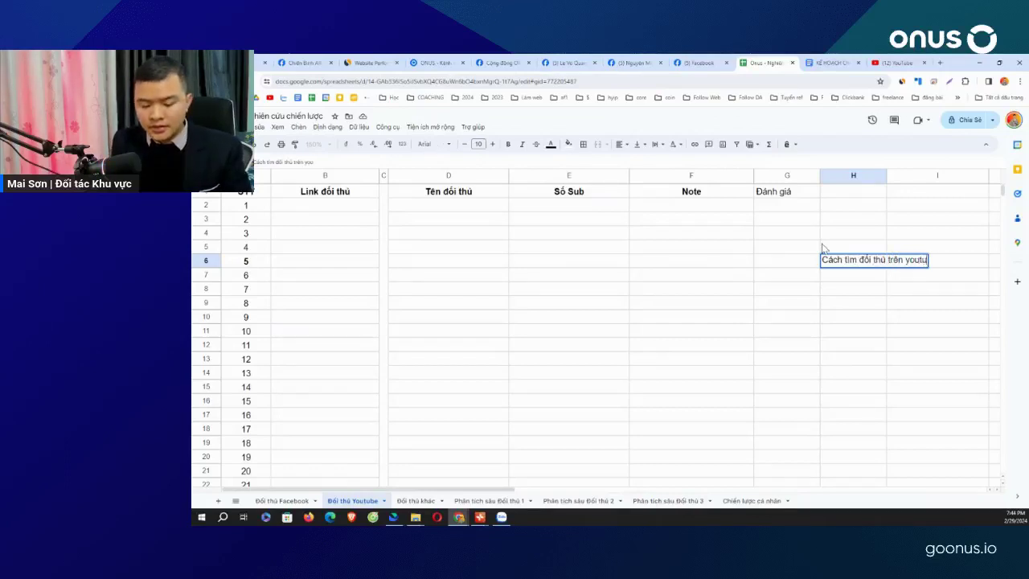
type("be")
key("Return")
type("D")
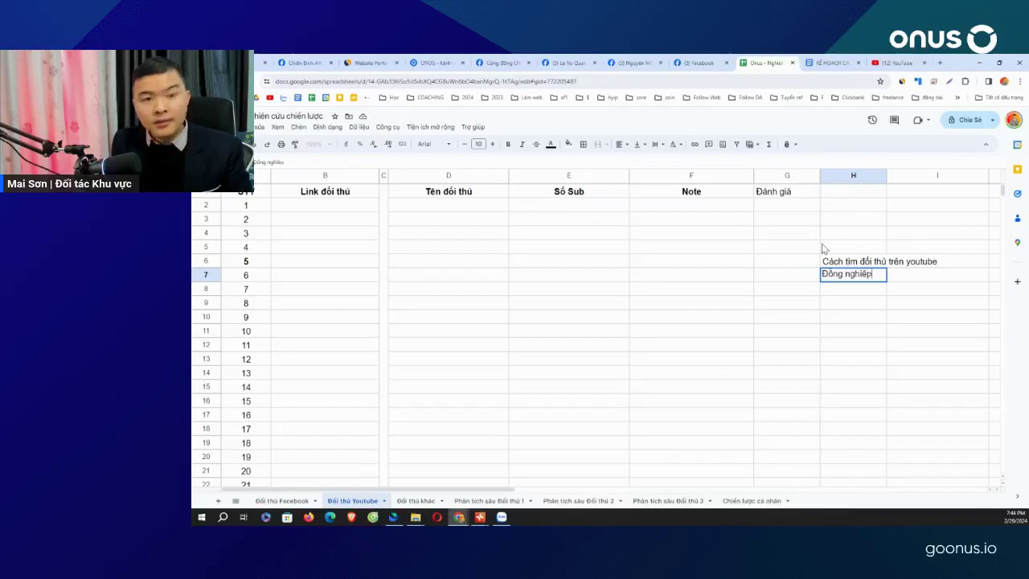
key("Return")
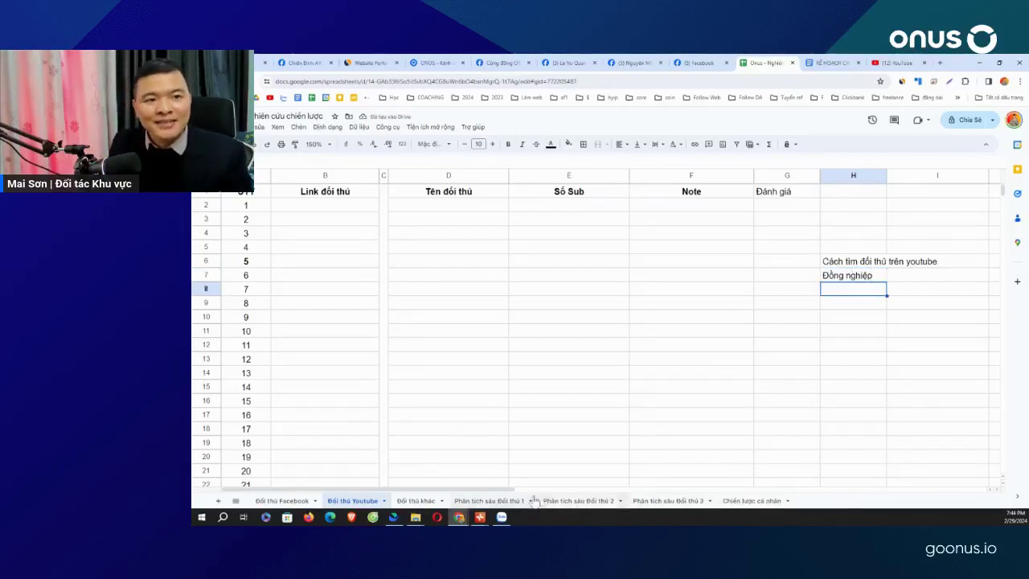
Switch to YouTube and search for "Onus".
left_click_drag(491, 490, 566, 492)
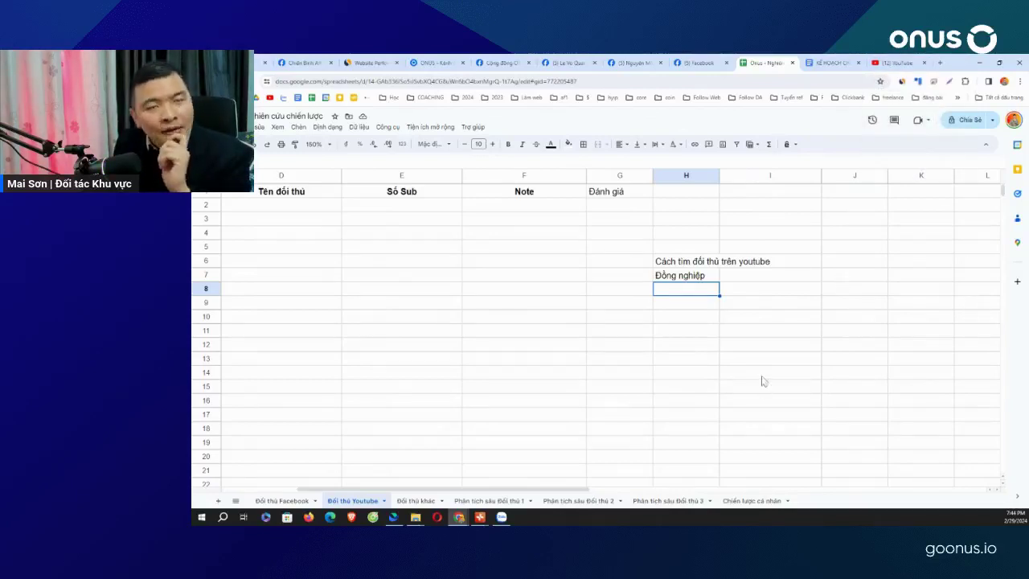
left_click(841, 264)
left_click(897, 63)
left_click(537, 119)
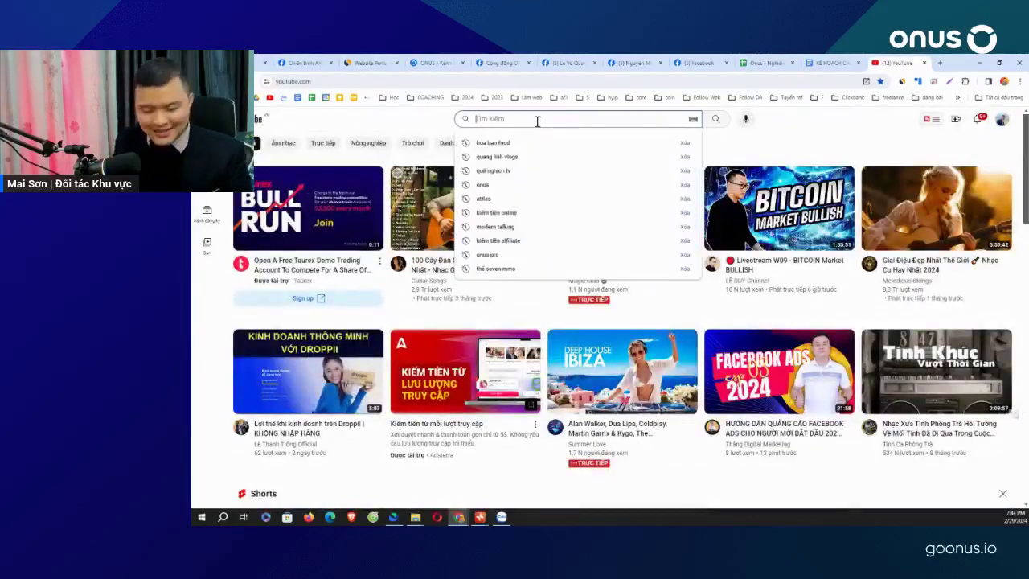
type("Onus")
key("Return")
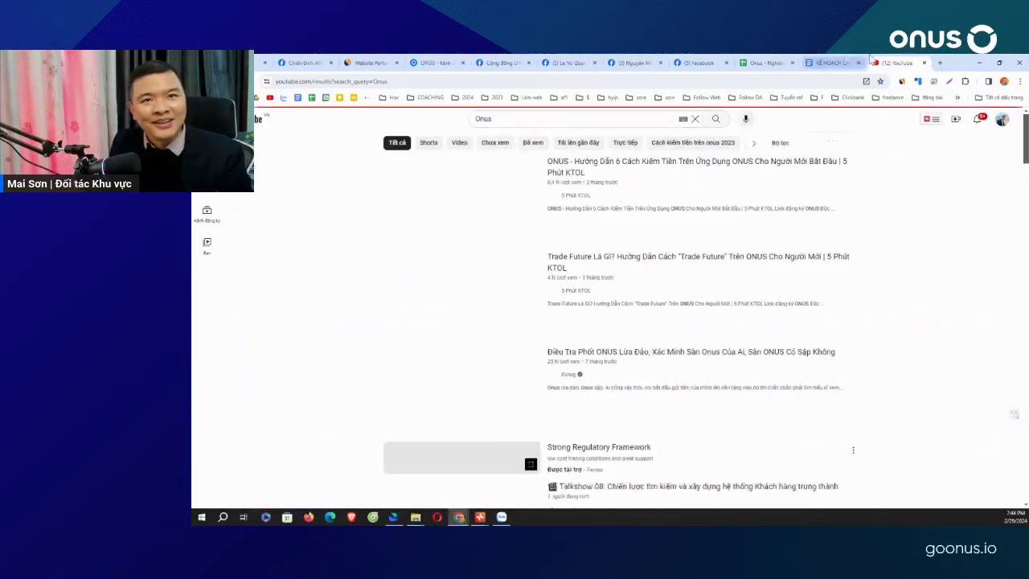
Back in the research spreadsheet, enter "1. Tìm bằng keyword của dự án" in cell J7 as the first way to find YouTube competitors.
left_click(816, 62)
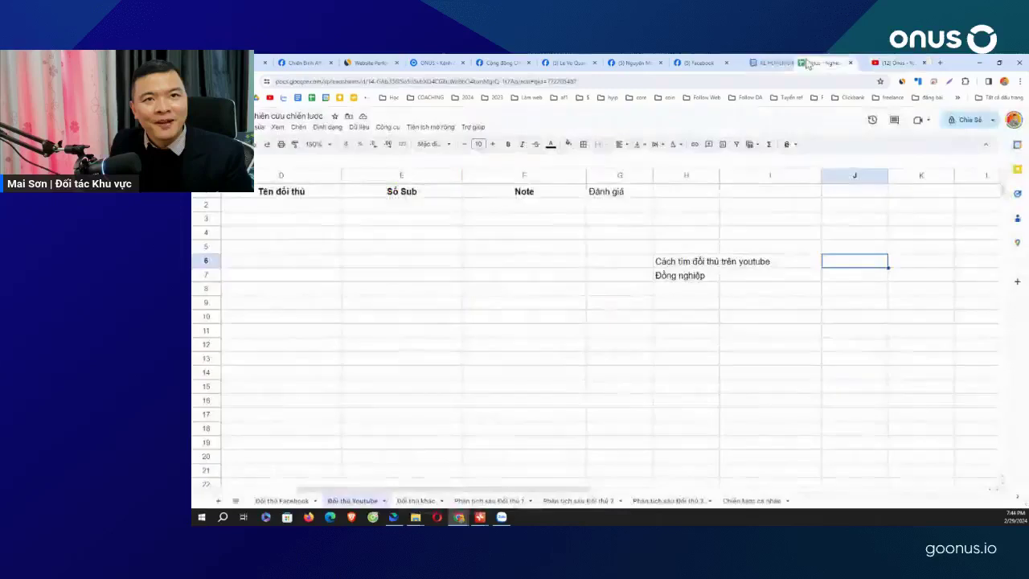
left_click(839, 275)
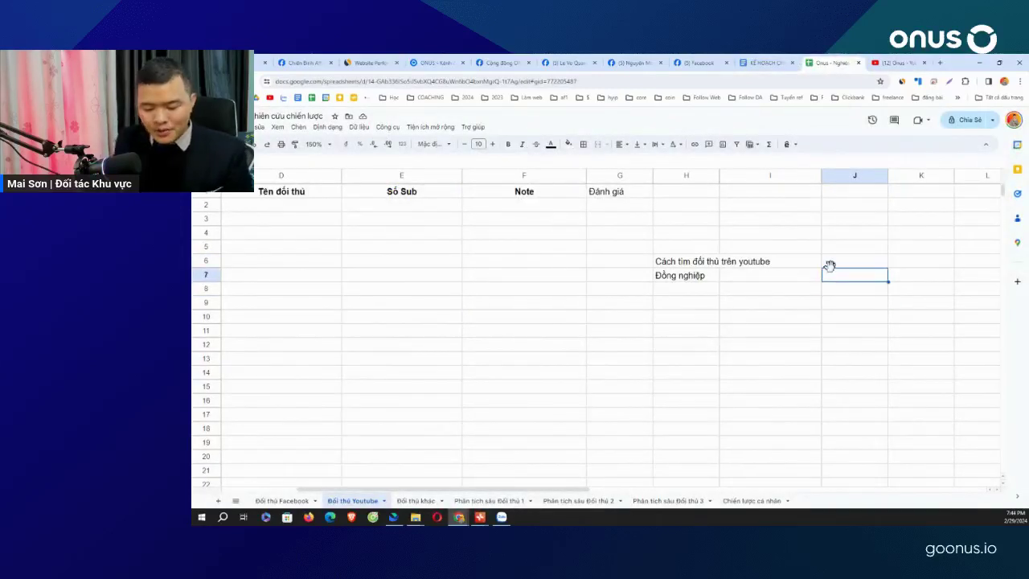
type("1. Tìm")
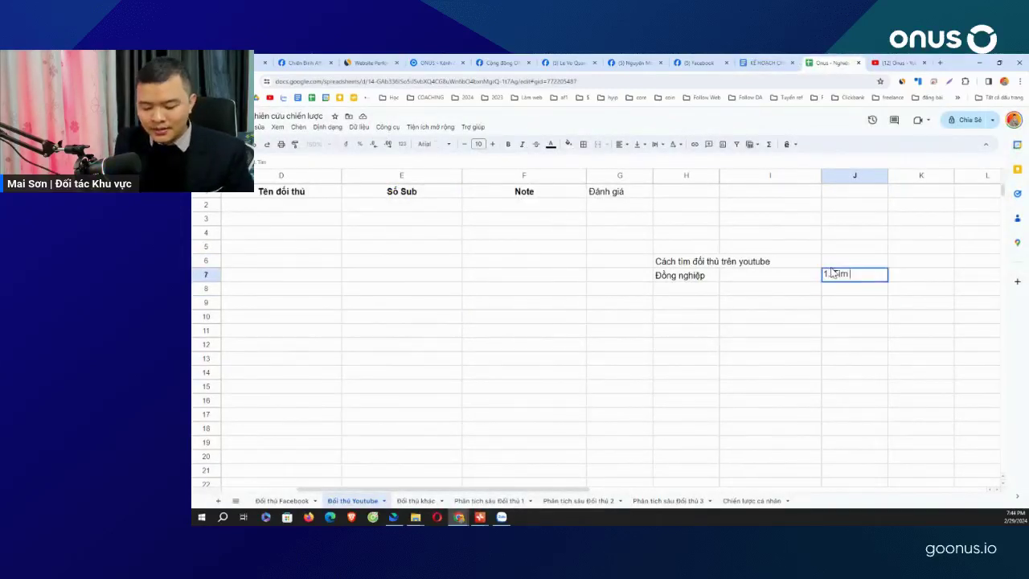
type(" bằng keyword")
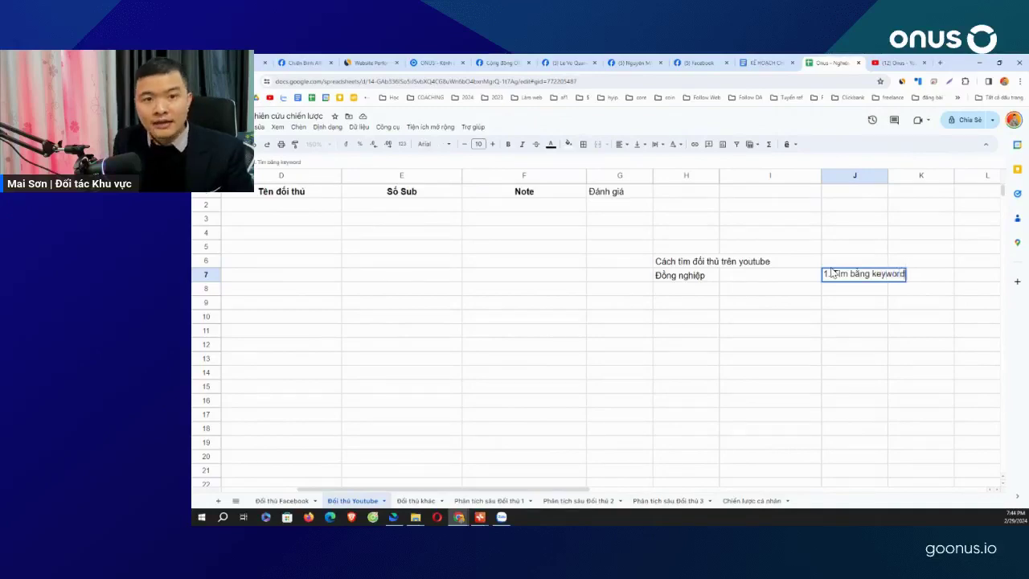
type(" của dự án")
key("Return")
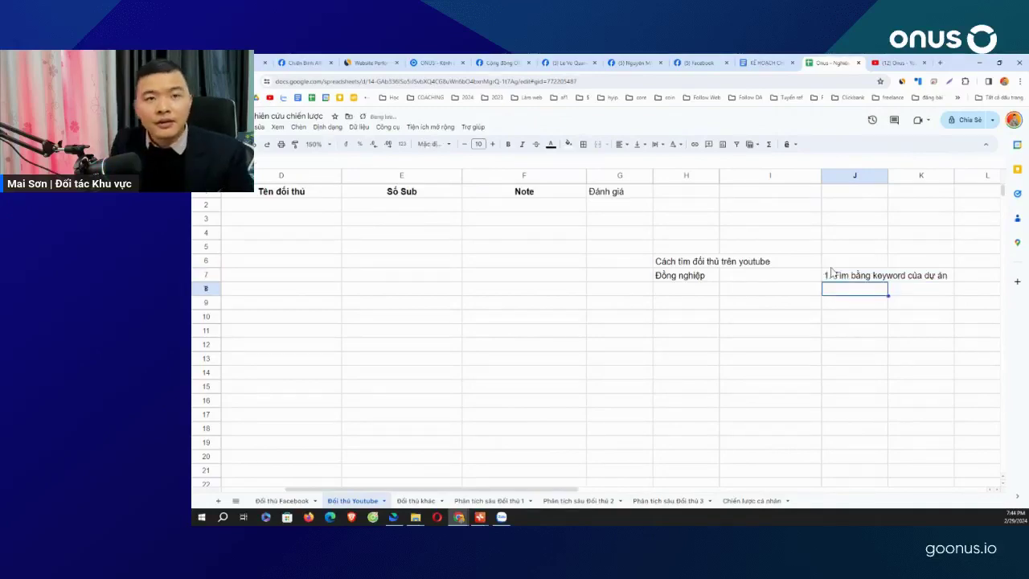
From the YouTube results for Onus, open the 5 Phút KTOL and DVlog channels in new tabs.
left_click(896, 62)
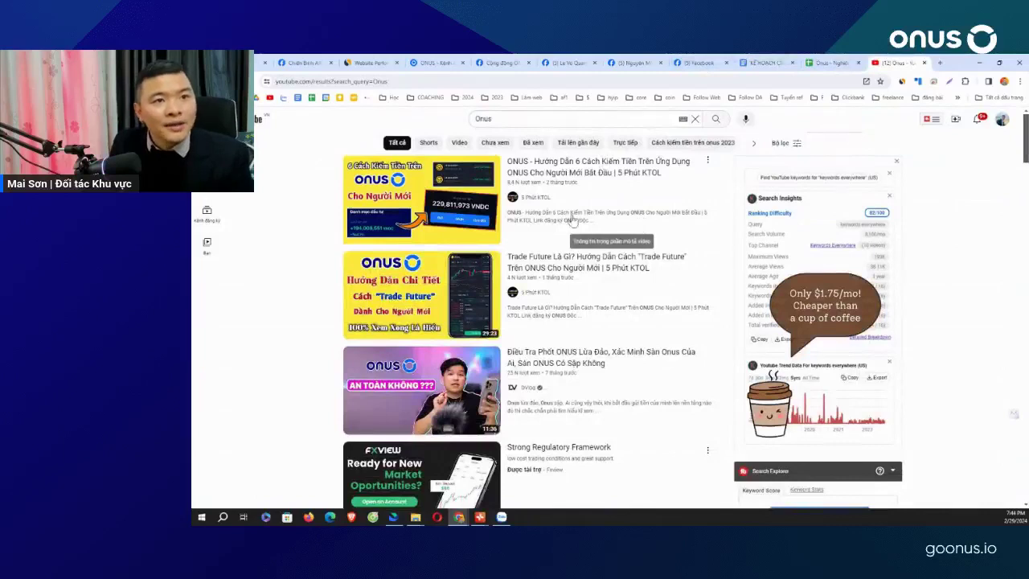
mouse_move(563, 219)
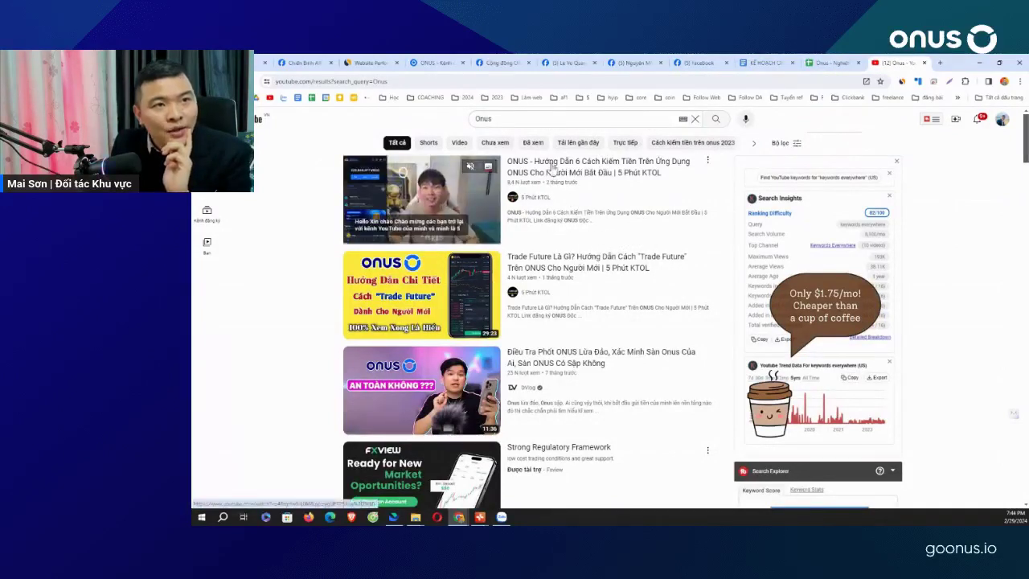
middle_click(527, 197)
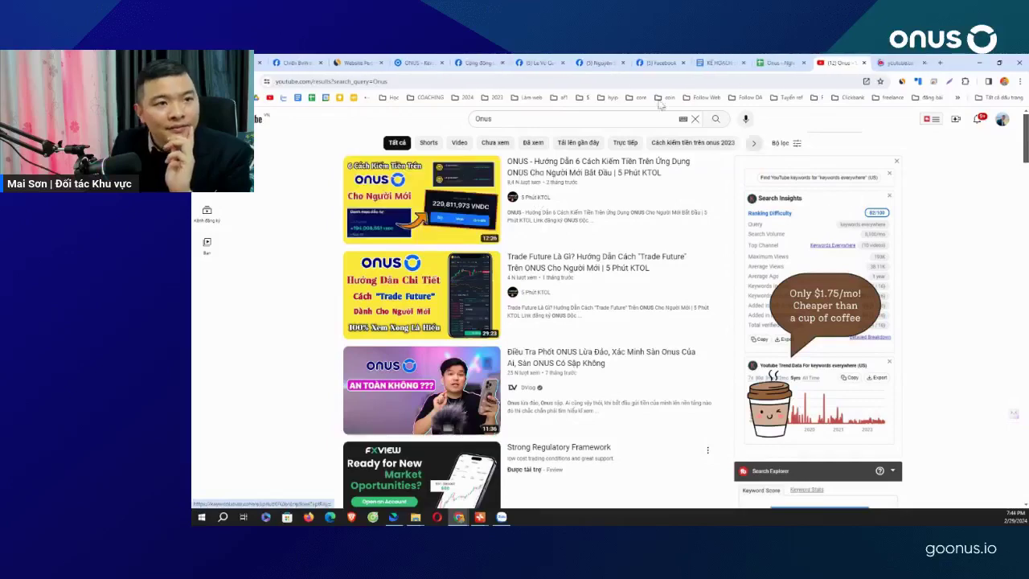
scroll(573, 207, "down", 1)
mouse_move(527, 307)
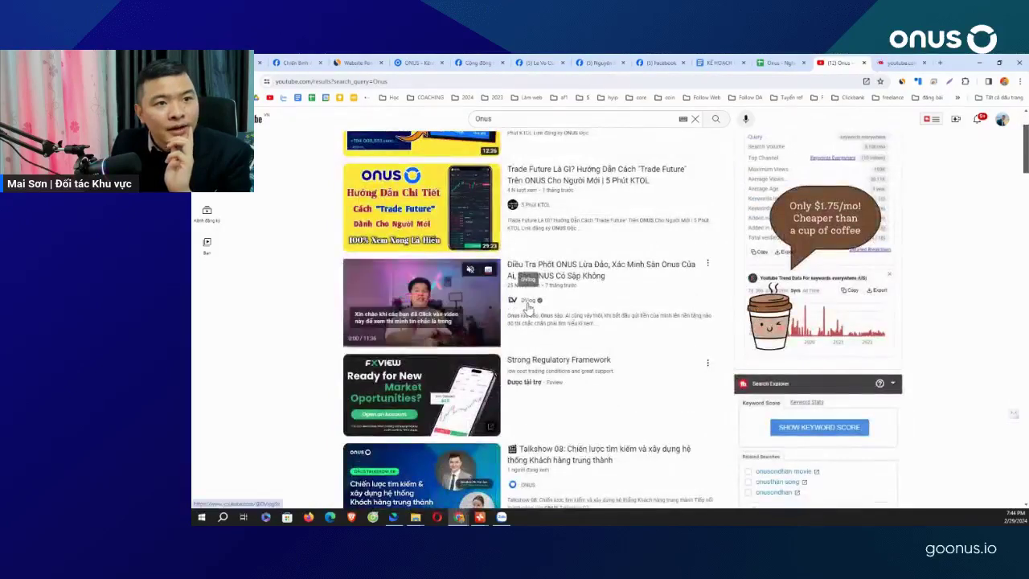
middle_click(528, 304)
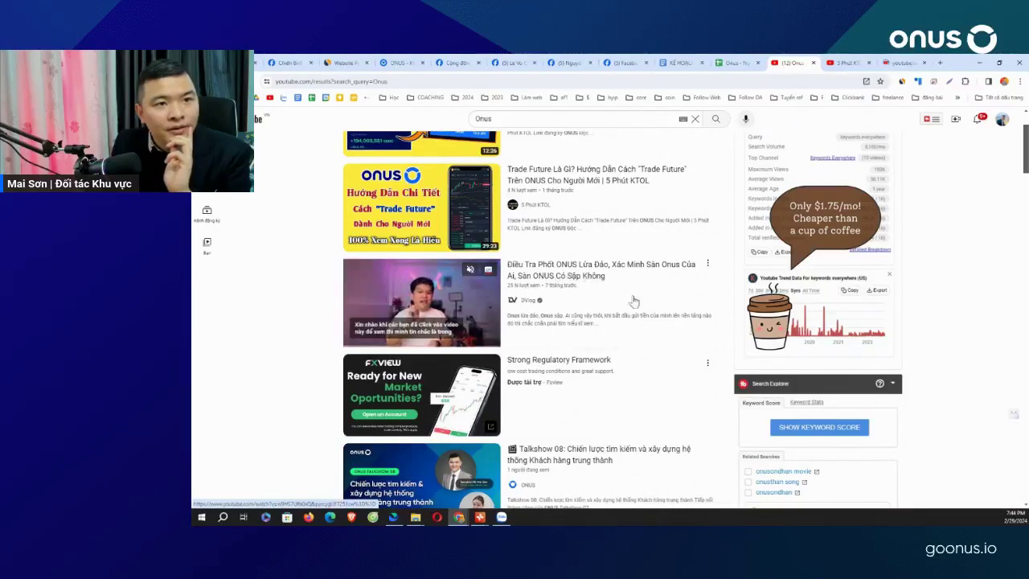
Open the Dương Trí MMO, Thế Seven MMO and Học Nhanh Crypto channels in new tabs, and pause the video on the 5 Phút KTOL channel.
scroll(586, 279, "down", 3)
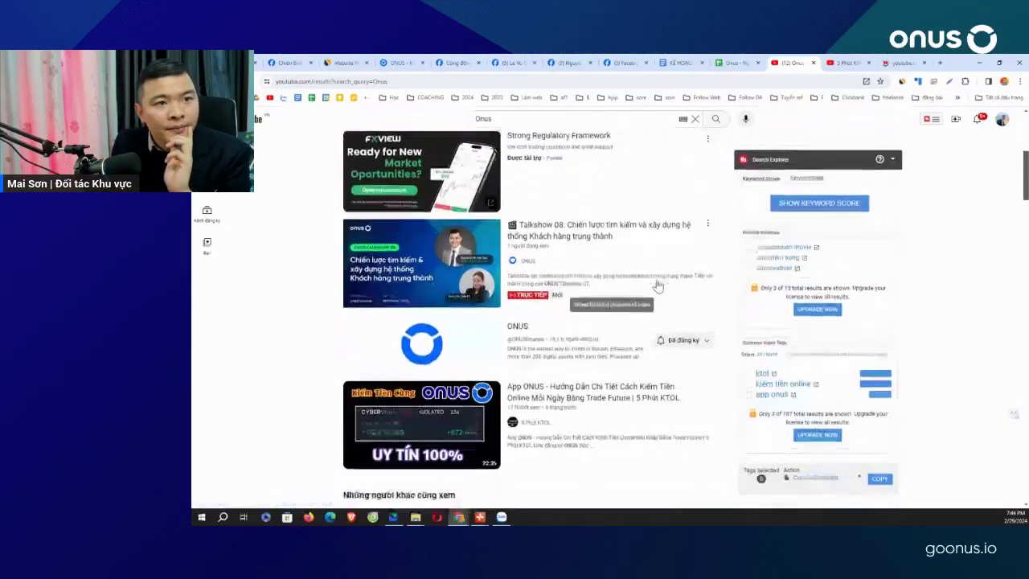
scroll(523, 298, "down", 2)
scroll(536, 320, "down", 2)
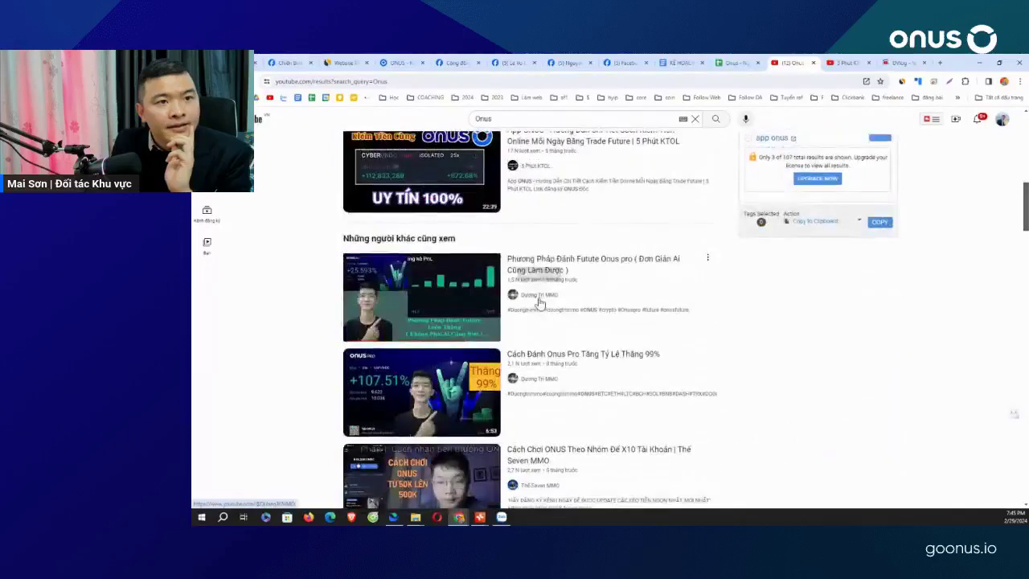
middle_click(521, 294)
scroll(567, 266, "down", 1)
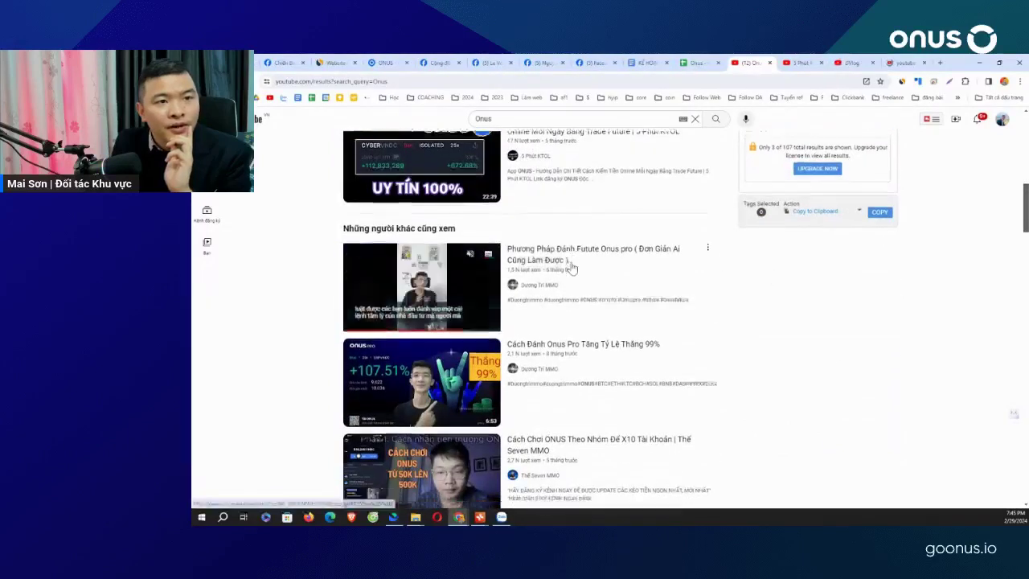
scroll(555, 306, "down", 2)
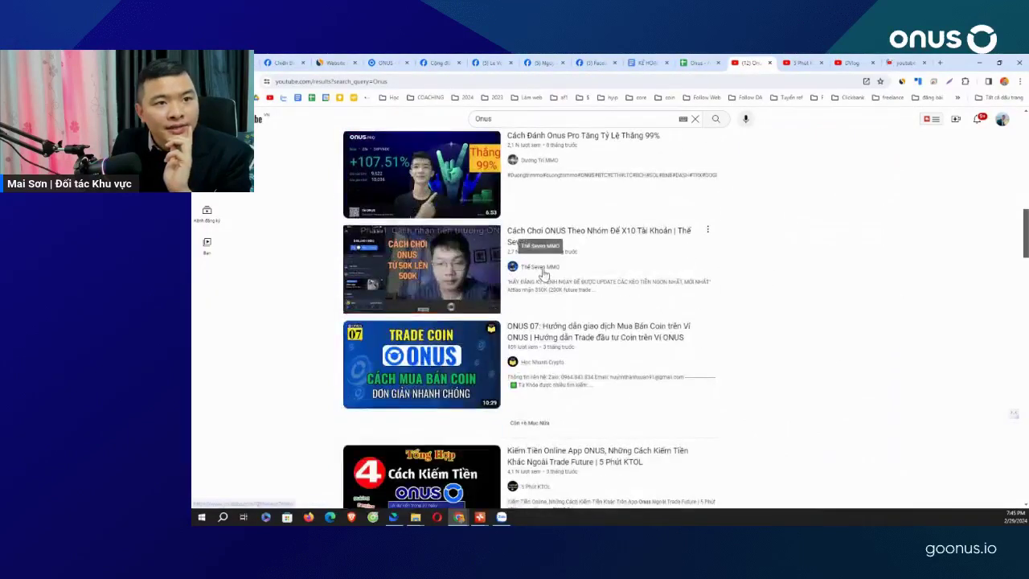
middle_click(537, 267)
scroll(585, 254, "down", 2)
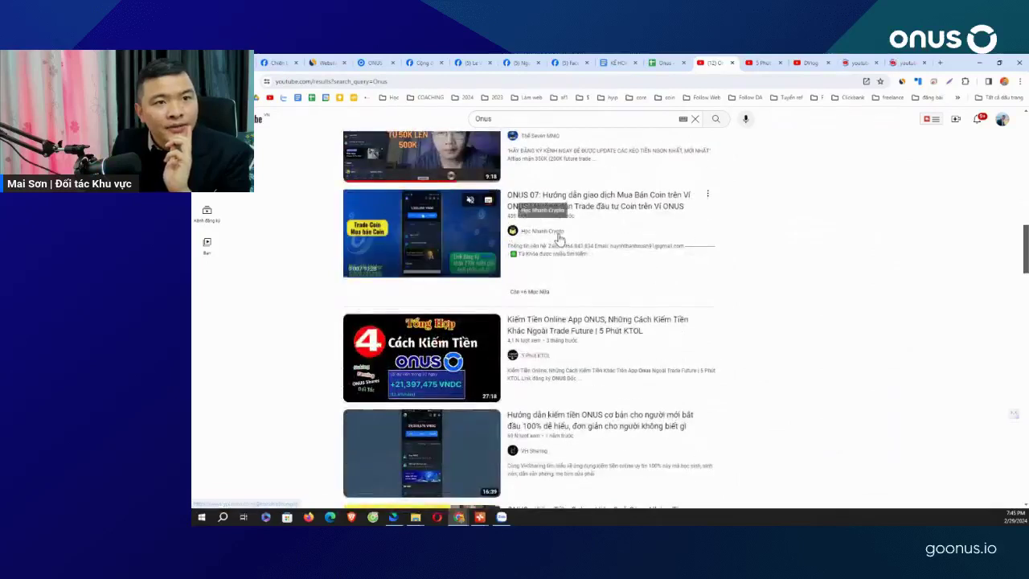
left_click(778, 61)
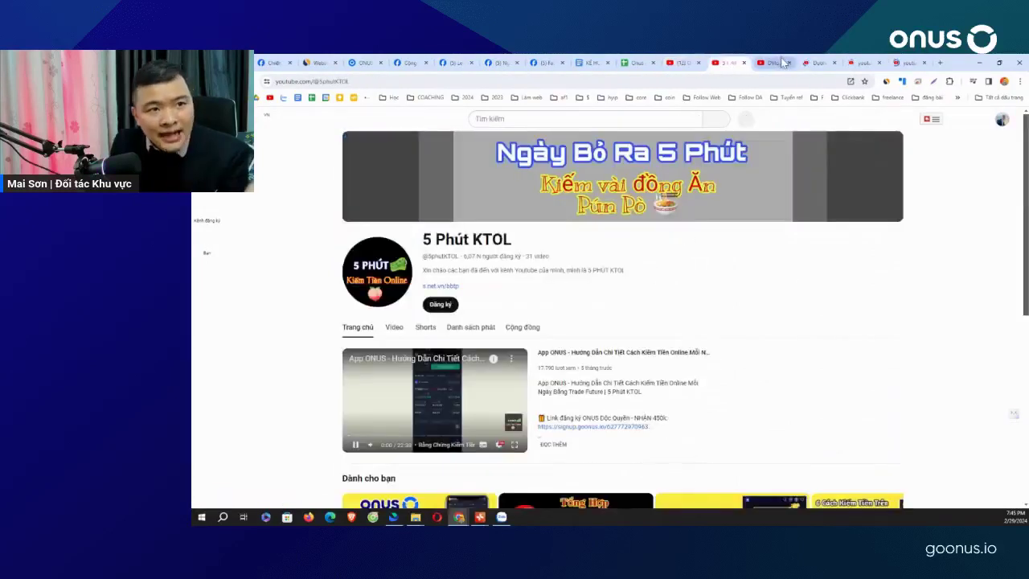
left_click(443, 382)
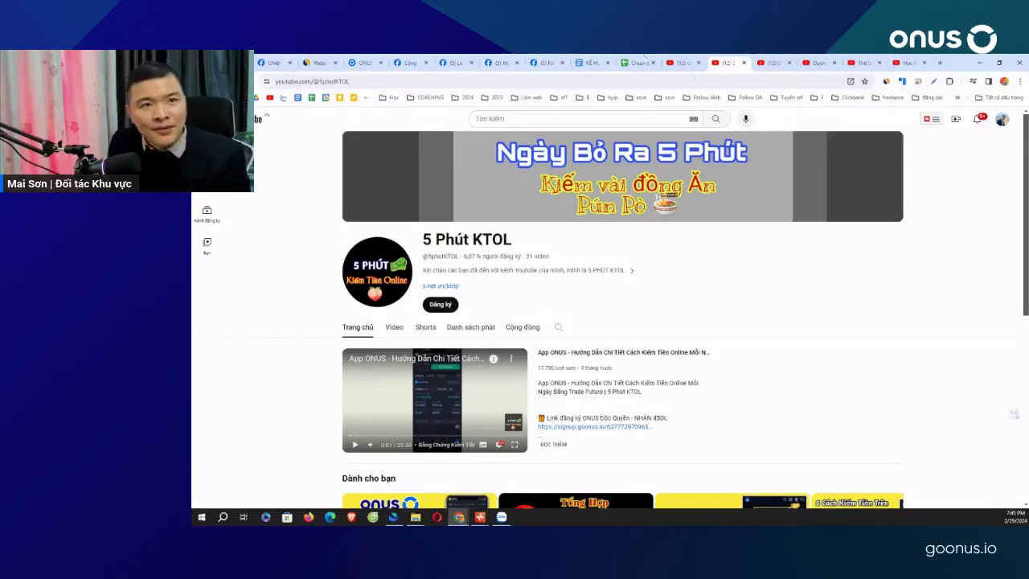
In the Đối thủ Youtube sheet, paste the competitor names and subscriber counts, from DVlog (162000) to Đầu Tư Crypto (11200), into D2:E16.
left_click(636, 62)
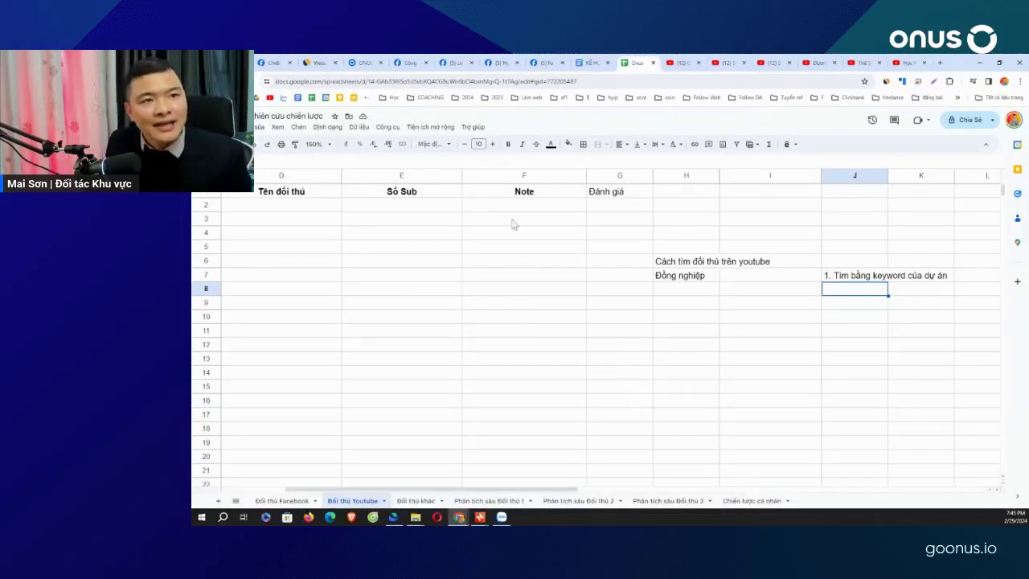
left_click_drag(315, 213, 326, 290)
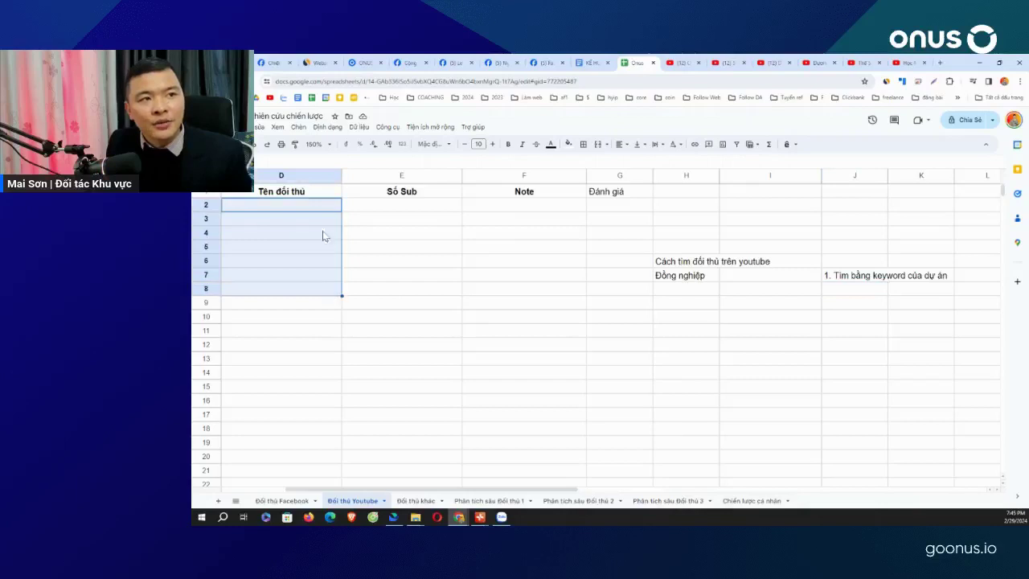
left_click(338, 329)
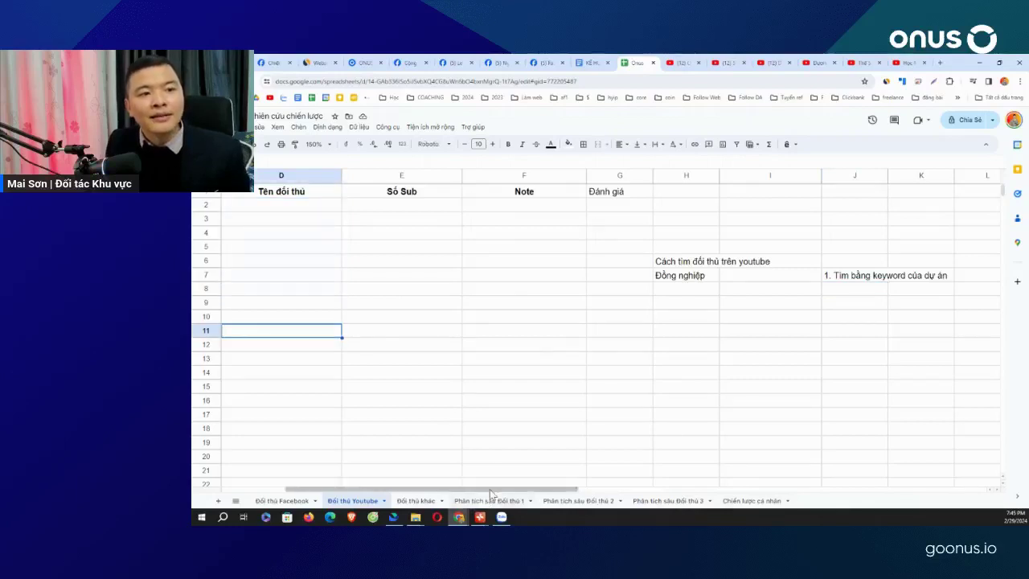
left_click_drag(429, 488, 366, 490)
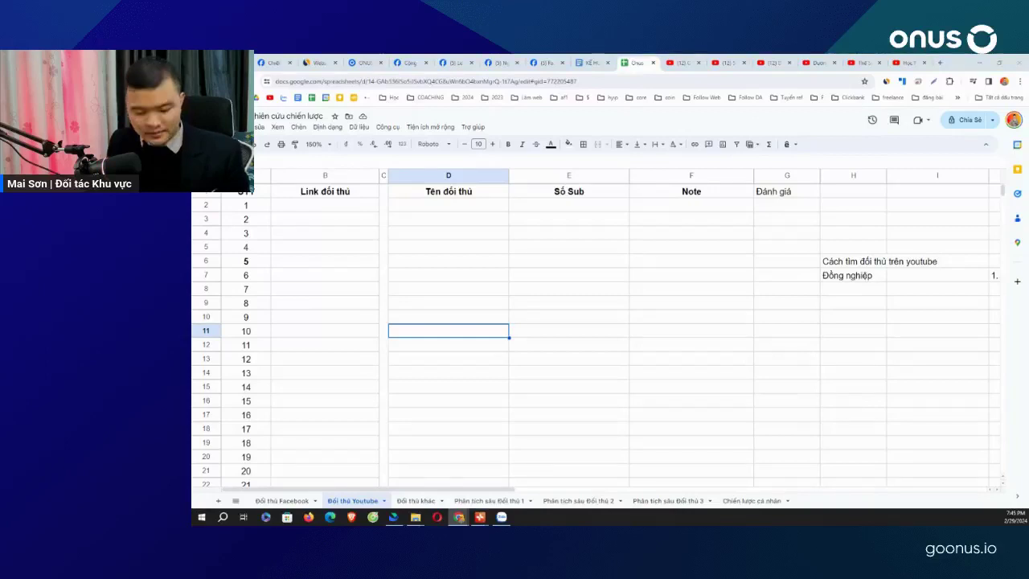
left_click(461, 205)
type("DVlog\t162000 5 Phút KTOL\t6050 CmoonTV\t11100 Dương Trí MMO\t6600 Thế Seven MMO\t511 Học Nhanh Crypto\t256 Hong Que MMO\t14 NT Vlogs\t297000 ĐỨC THÀNH MMO\t4000 ĐẠT KOY\t53000 Phuong Pham kt\t14000 Cuba Kiếm Tiền\t467000 AnhReview Capital\t124000 The Anh LDA\t44000 Đầu Tư Crypto\t11200")
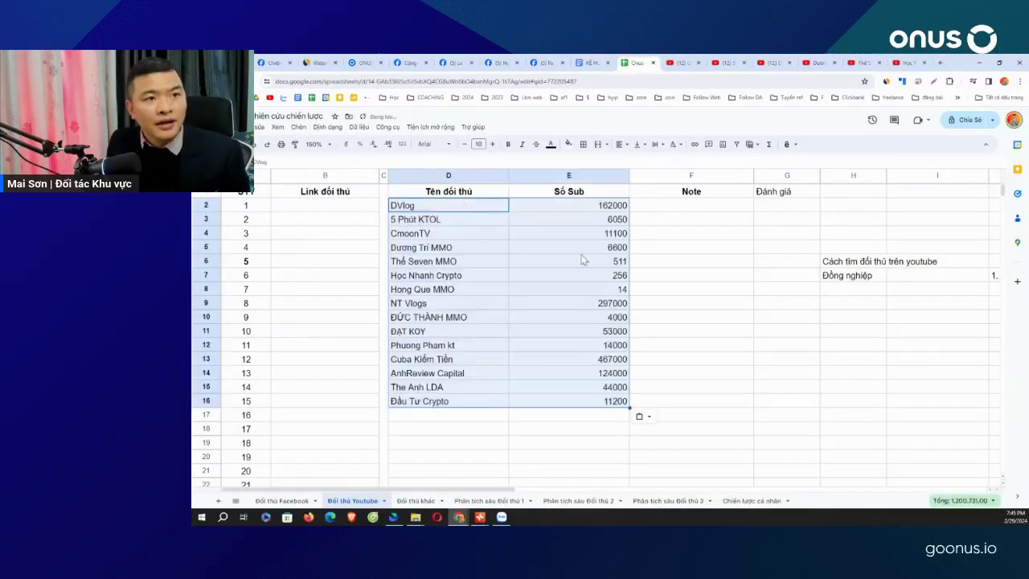
Paste the matching YouTube channel links into the Link đối thủ column, cells B2 to B16.
left_click(443, 210)
left_click(610, 208)
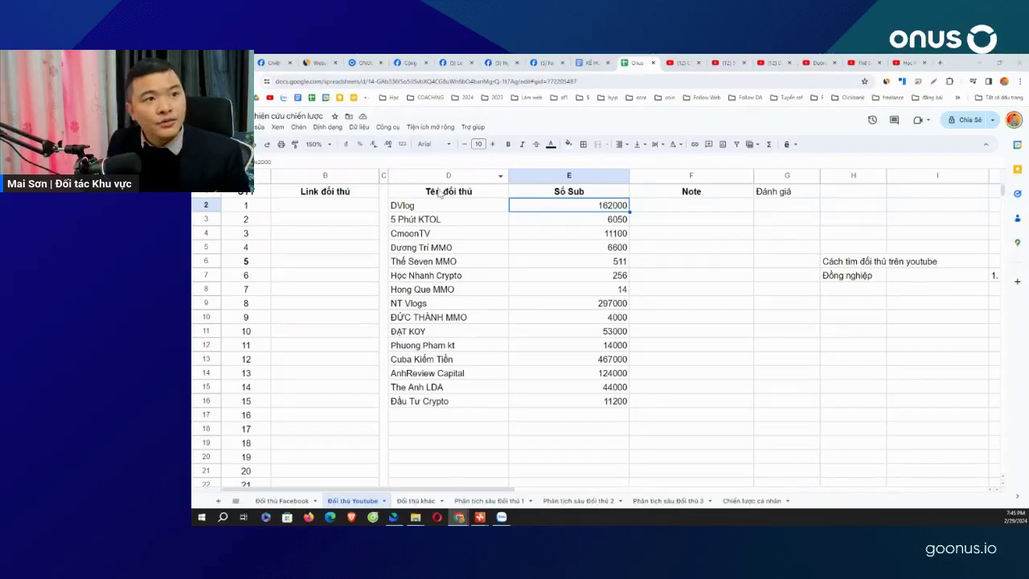
left_click(367, 208)
key("ctrl+v")
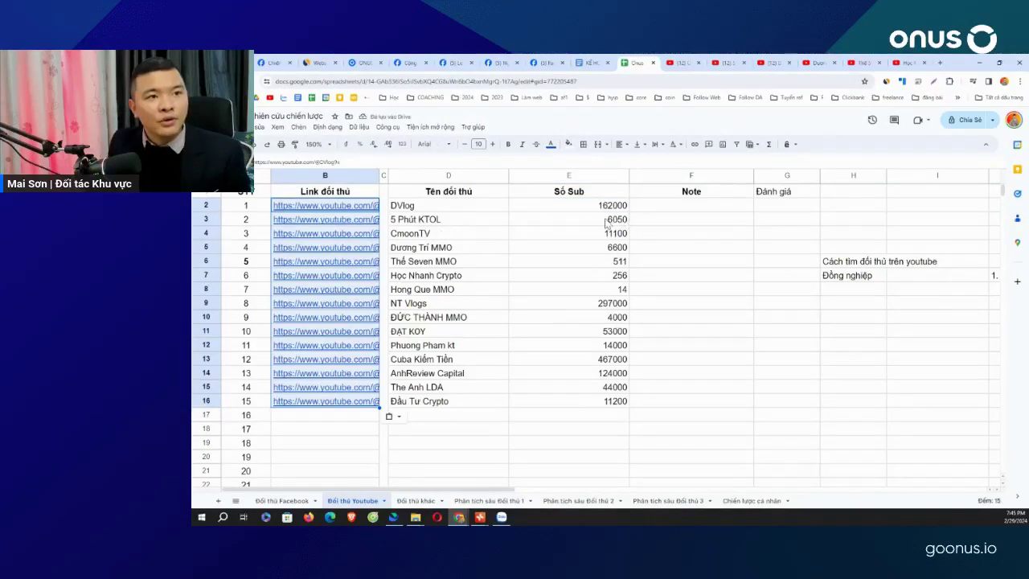
Review the names and subscriber counts of the first YouTube competitors in the list, from 5 Phút KTOL to Thế Seven MMO.
left_click(606, 224)
left_click(457, 238)
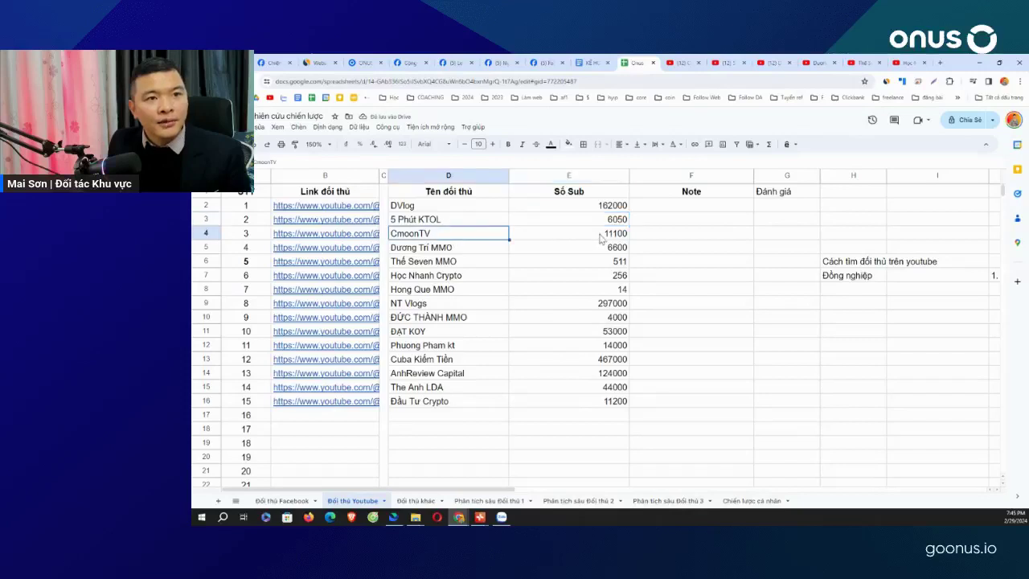
left_click(599, 238)
left_click(563, 247)
left_click(484, 250)
left_click(498, 264)
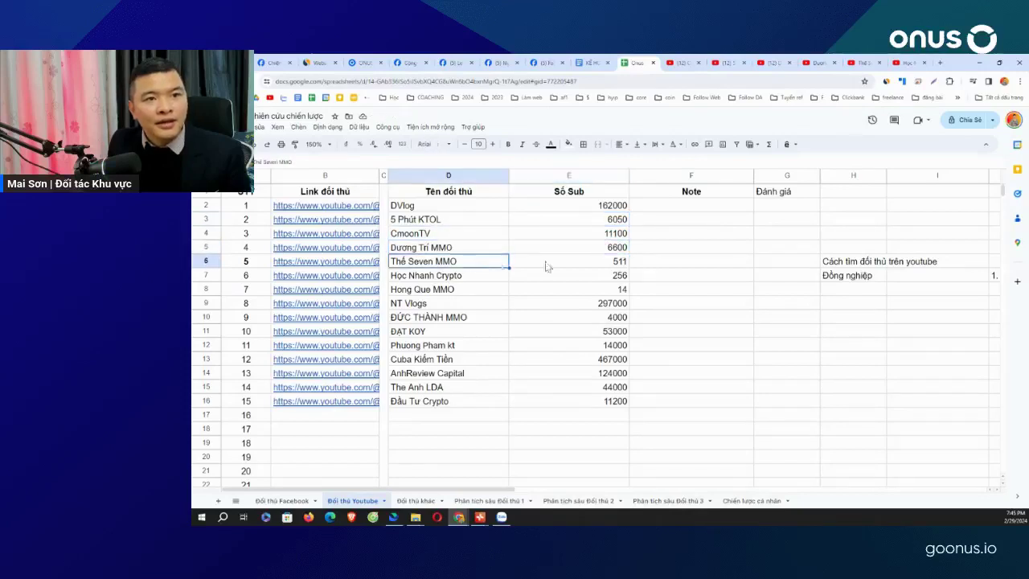
left_click(546, 266)
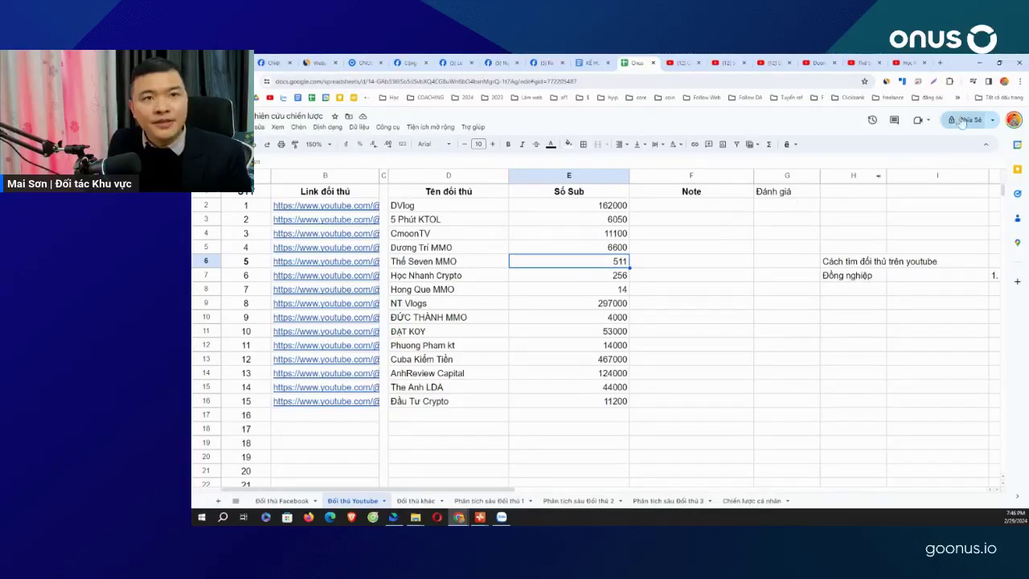
left_click(592, 62)
left_click(641, 61)
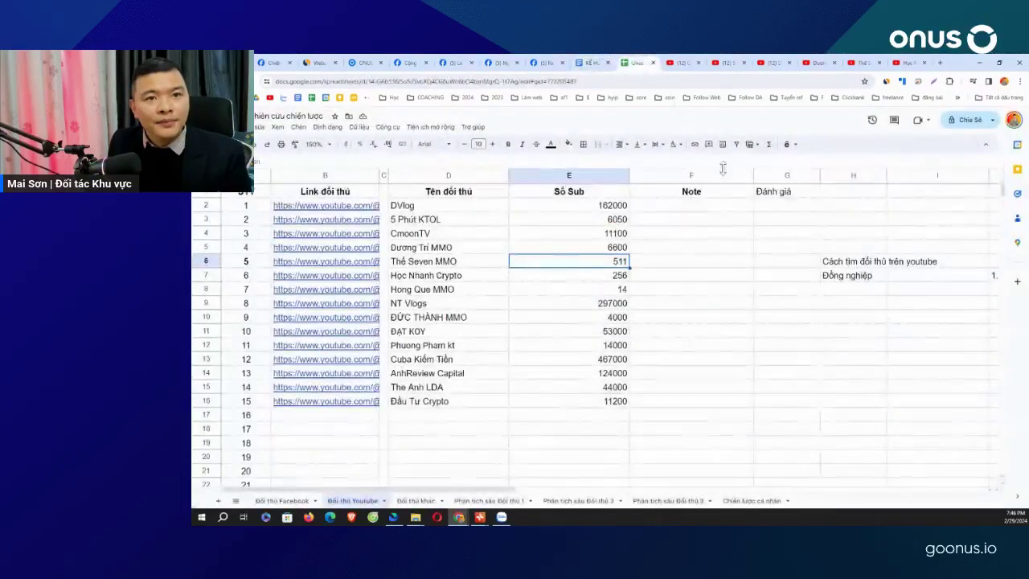
Enter "2. Tìm bằng keyword dự án cạnh tranh" in cell J8 as the second way to find YouTube competitors.
left_click(856, 293)
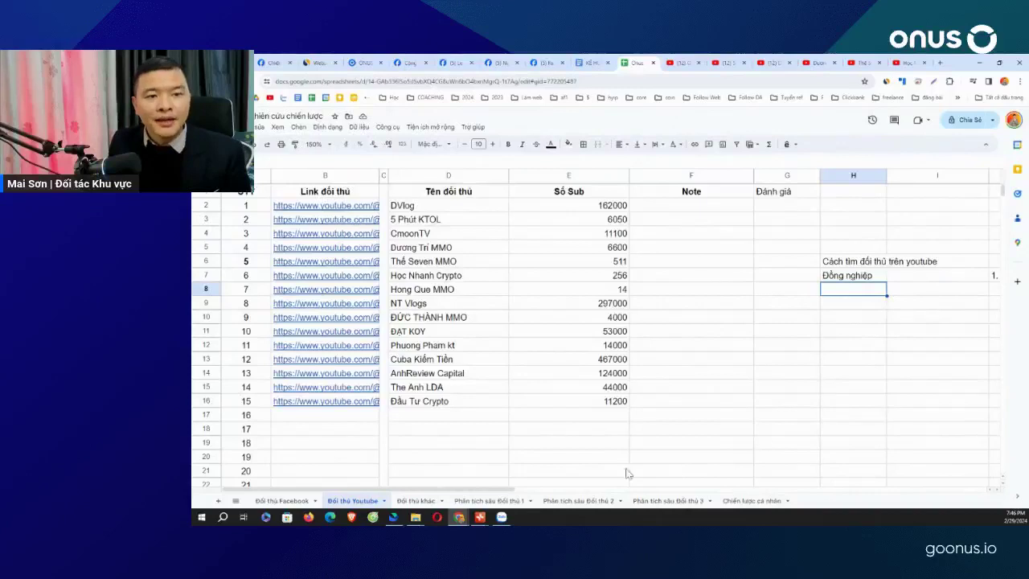
scroll(543, 492, "right", 1)
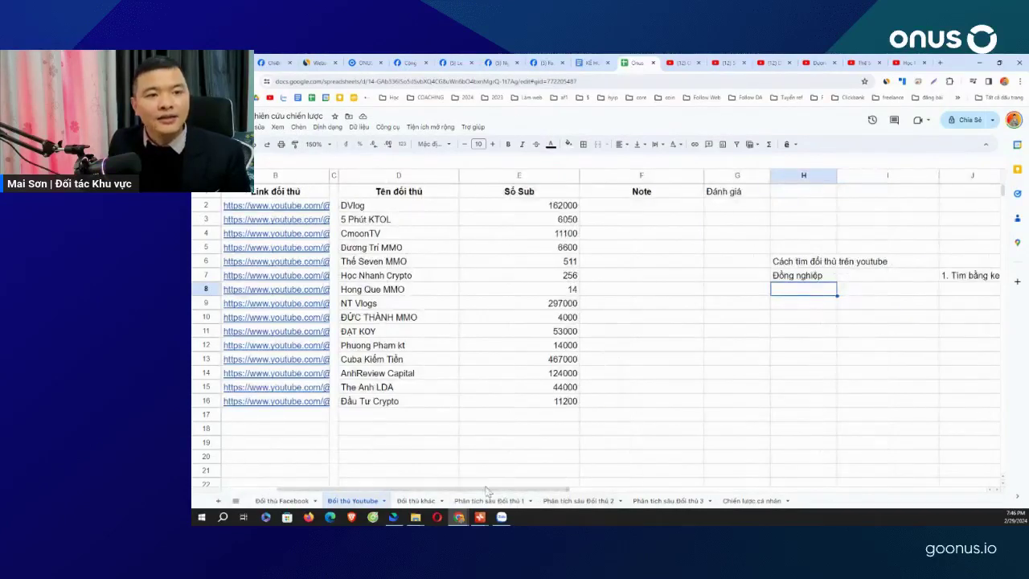
left_click_drag(486, 490, 627, 482)
left_click(610, 289)
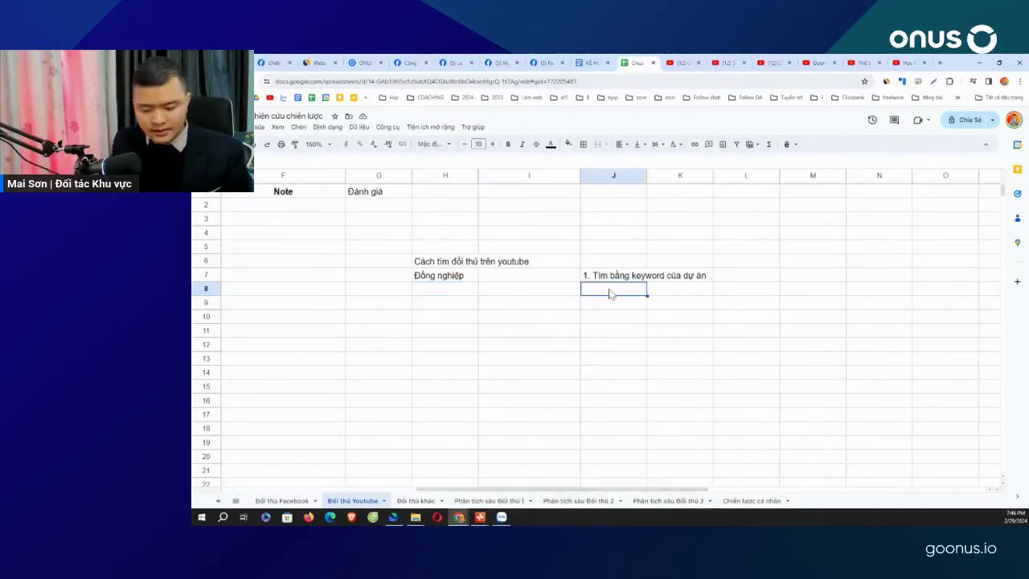
type("2. Tìm bằng keyword dự án cạnh tranh")
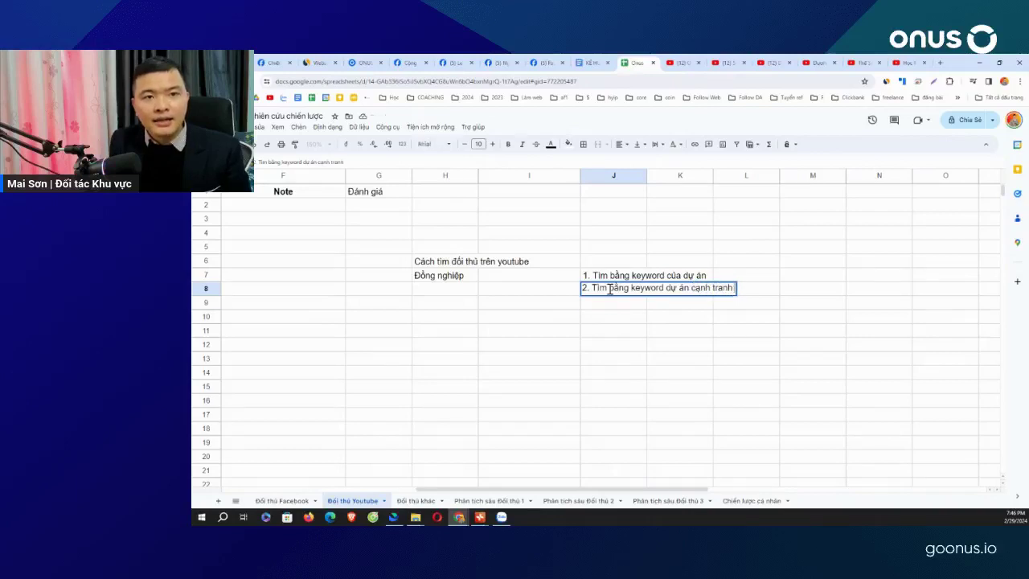
key("Return")
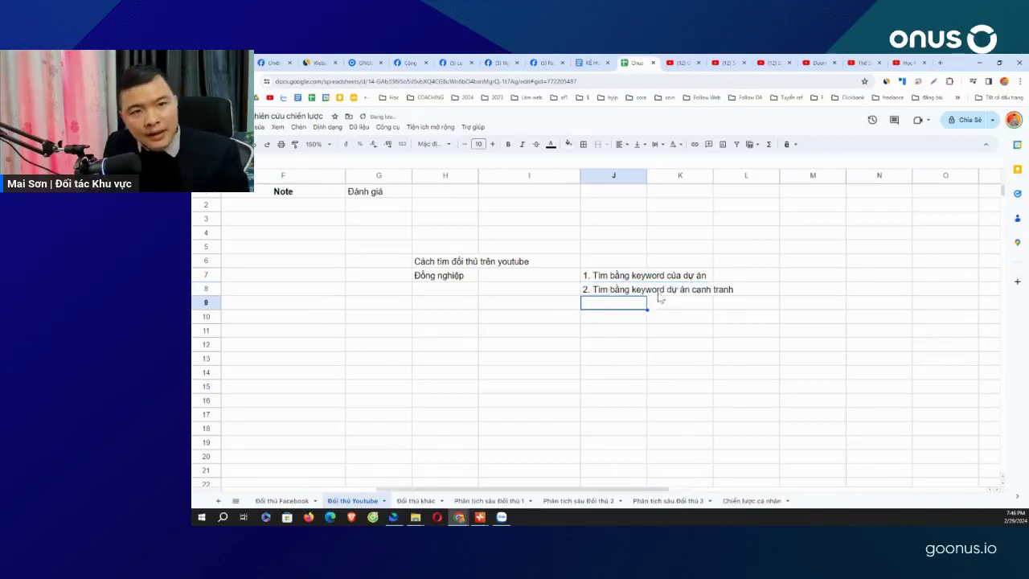
left_click(748, 235)
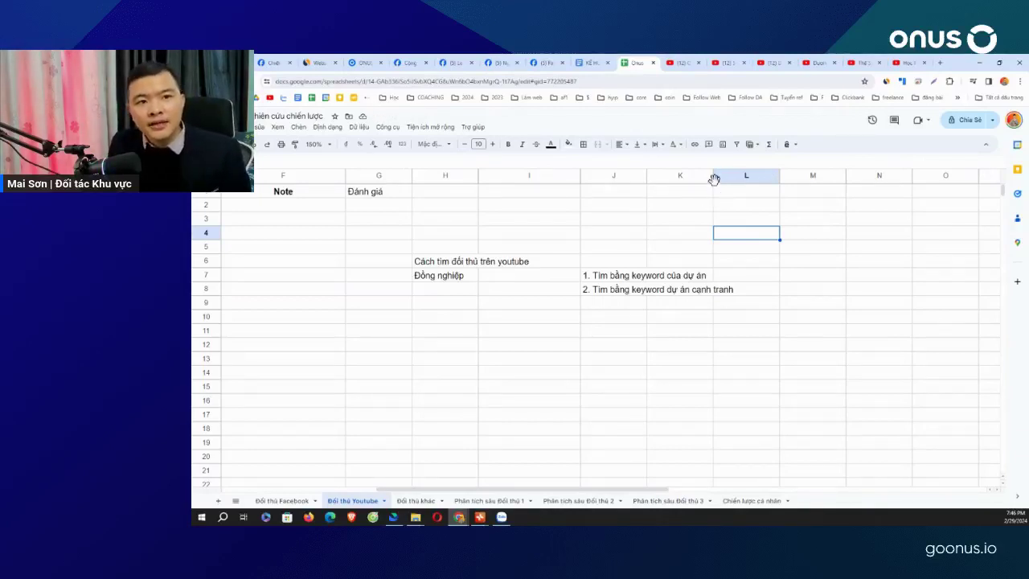
Close the opened competitor channel tabs and switch to the YouTube results for Onus.
left_click(743, 63)
left_click(742, 63)
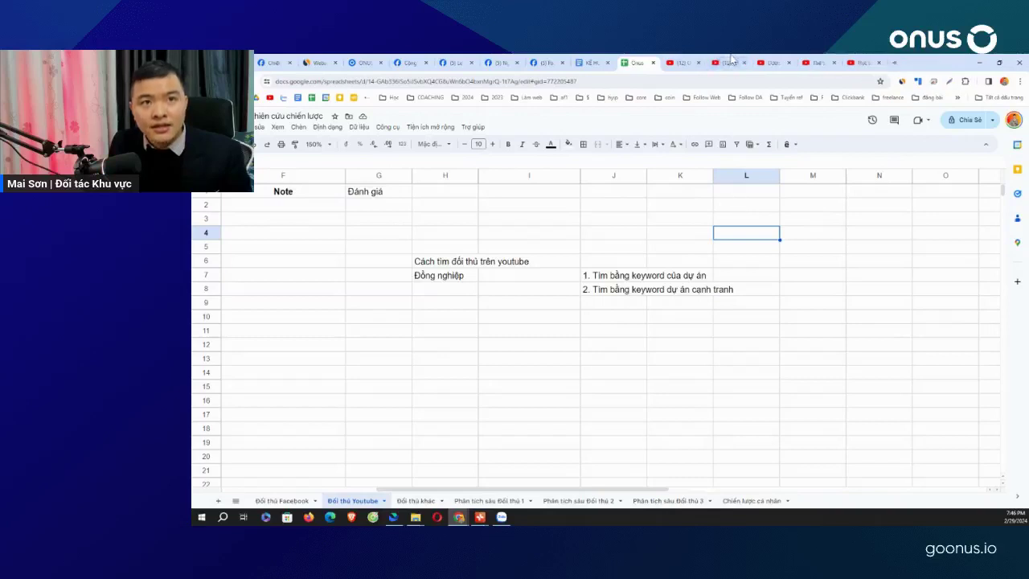
left_click(742, 63)
left_click(743, 63)
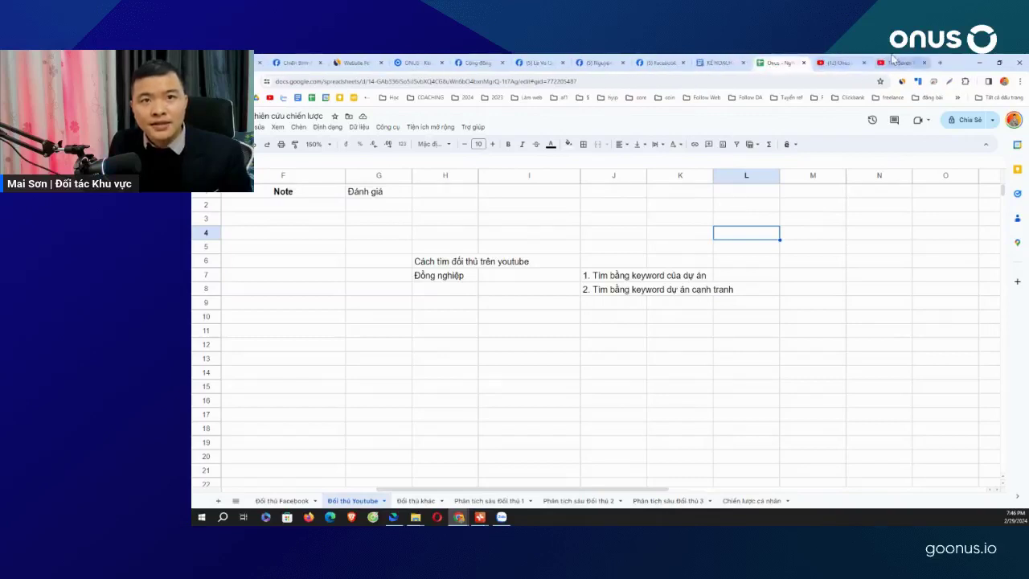
left_click(892, 63)
left_click(892, 63)
Search YouTube for the competing project keyword "attlast".
left_click(514, 119)
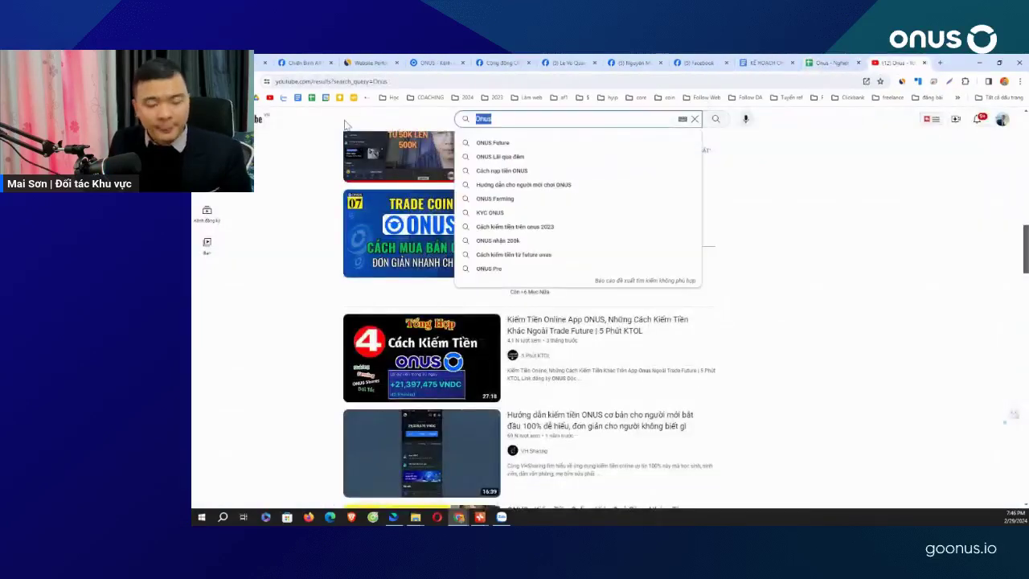
type("attla")
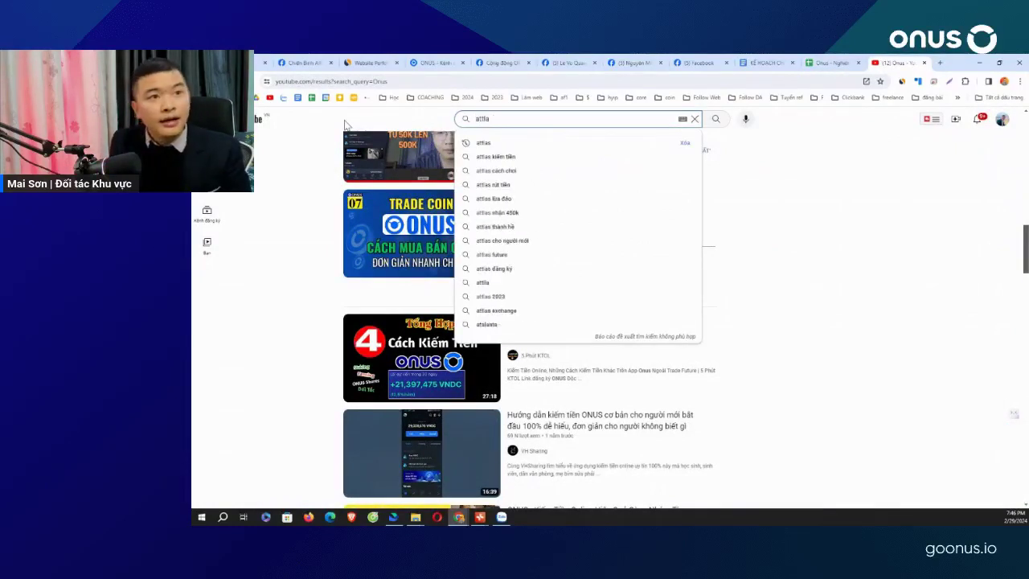
key("BackSpace")
type("fast")
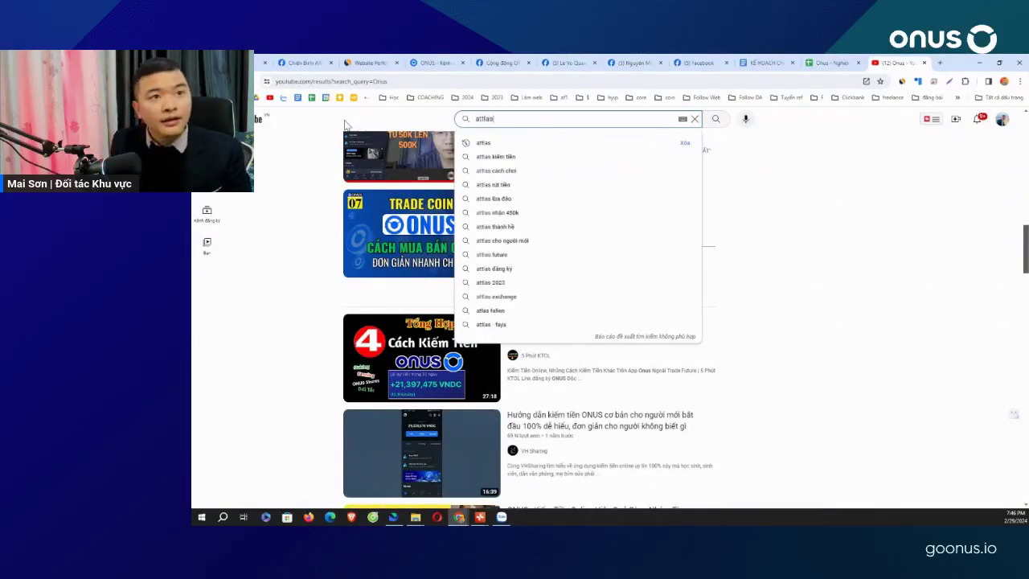
key("Return")
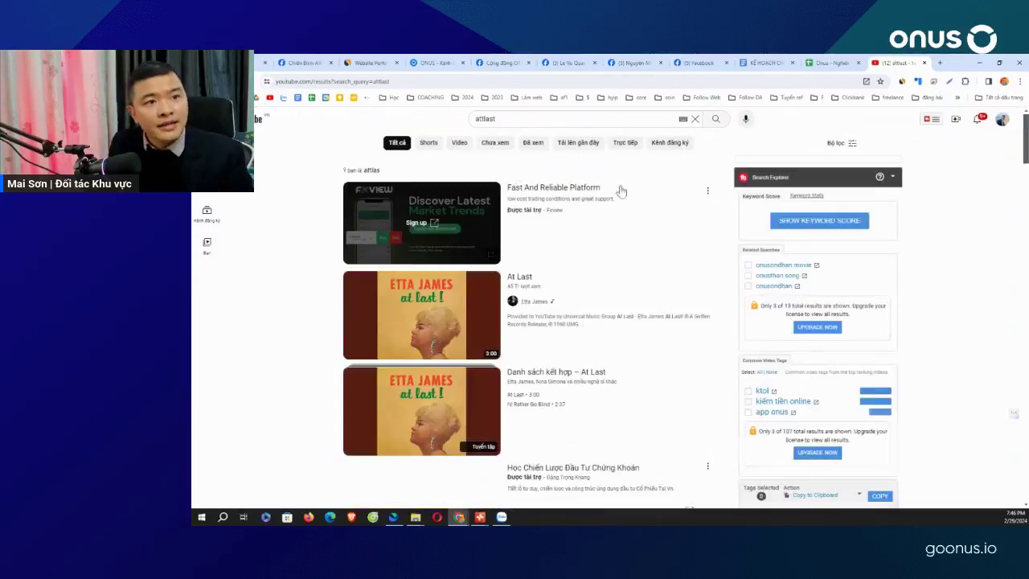
Correct the YouTube query to "atlast" and run the search again.
left_click(510, 118)
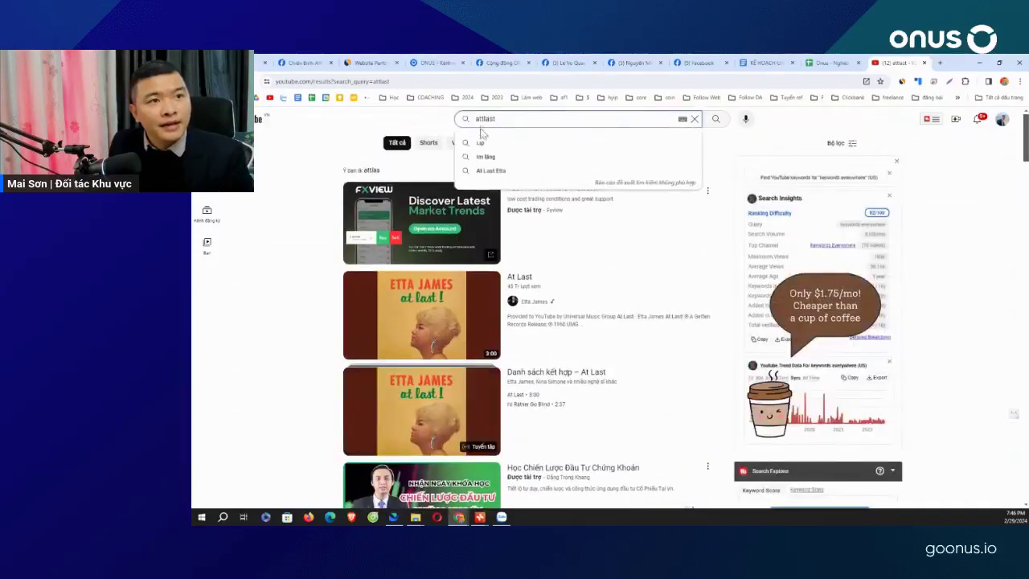
key("Left")
key("Left")
key("Left")
key("Left")
key("BackSpace")
key("Return")
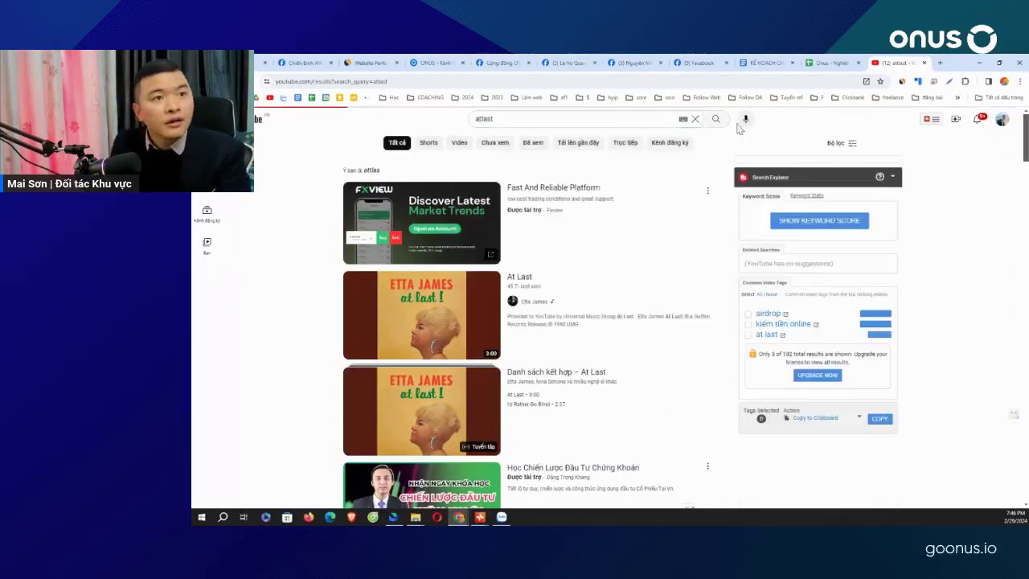
Search YouTube for the competing exchange "bing x" and look through the first results.
left_click_drag(561, 120, 274, 122)
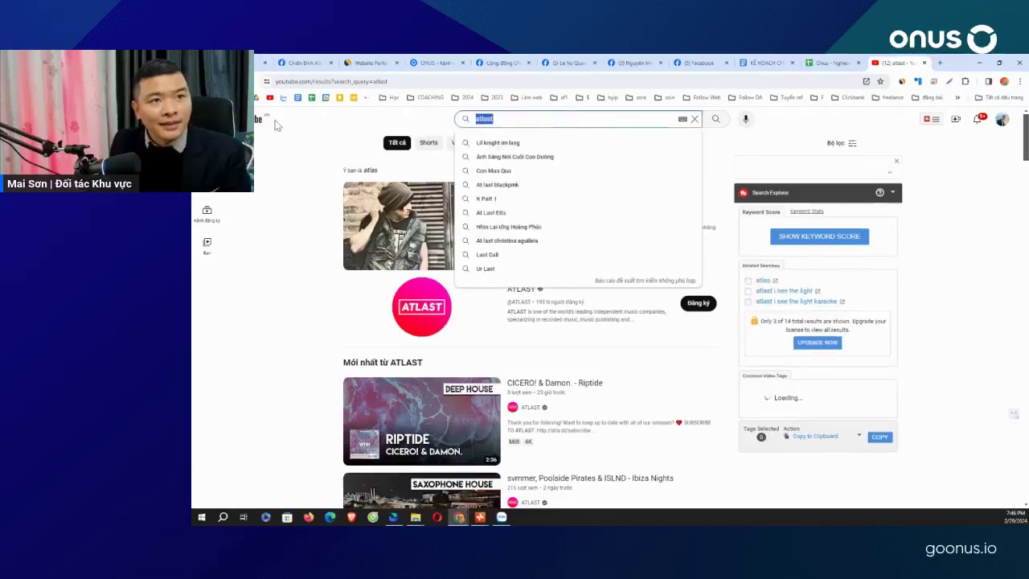
type("bing x")
key("Return")
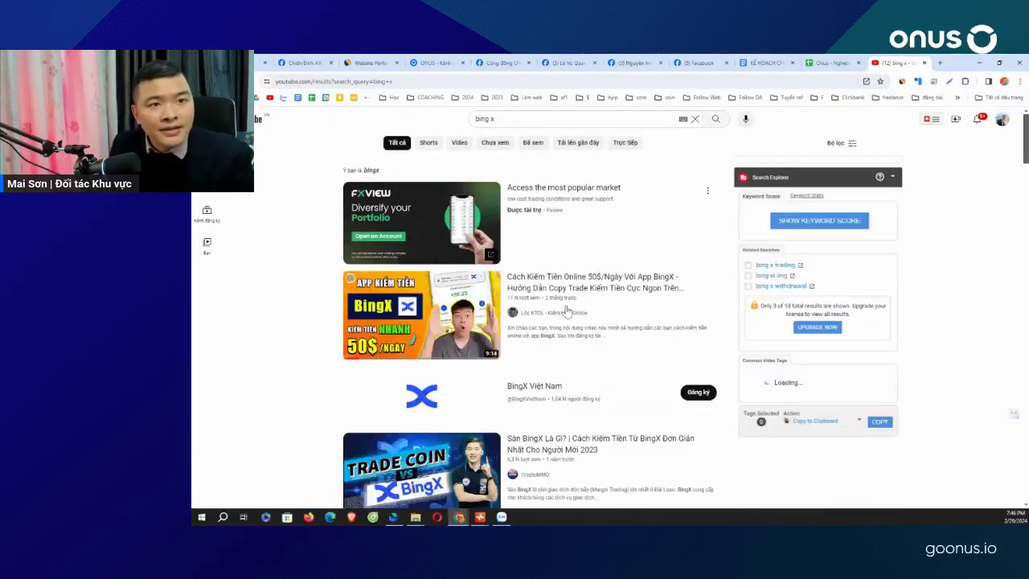
scroll(579, 282, "down", 1)
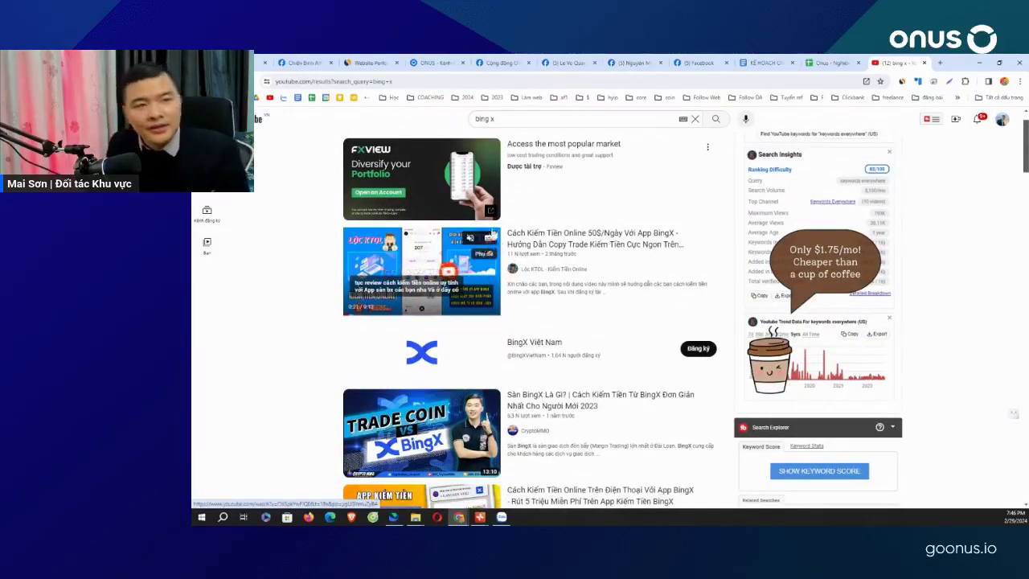
Skim the remaining BingX results and return to the competitor names in the Đối thủ Youtube sheet.
scroll(506, 221, "down", 3)
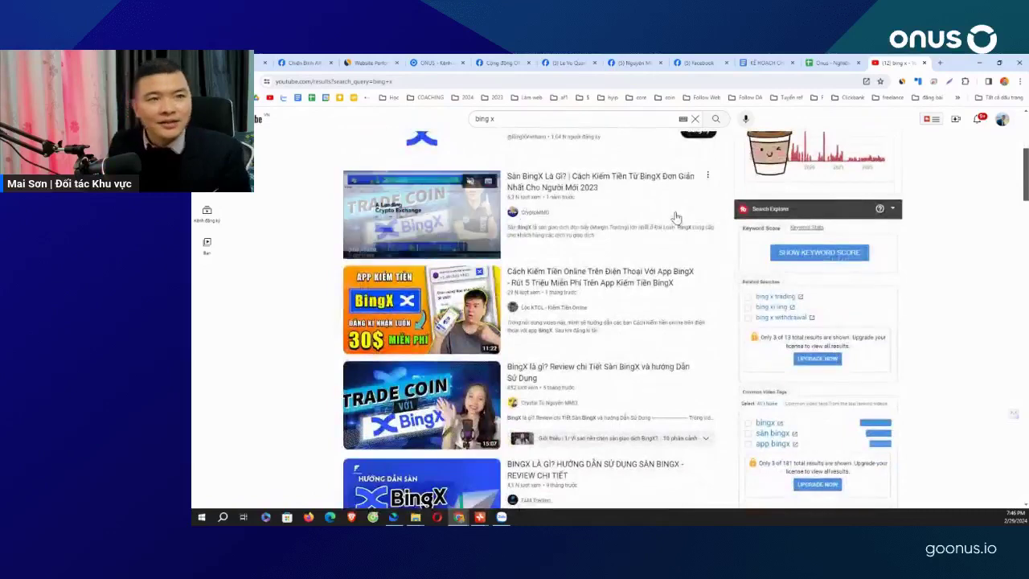
left_click(831, 62)
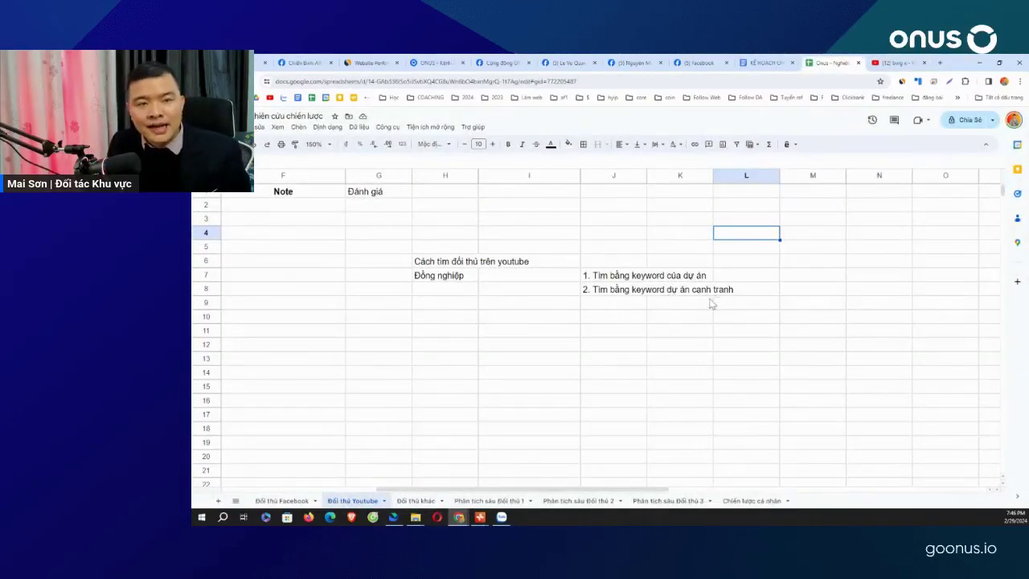
left_click_drag(647, 485, 416, 471)
left_click(444, 346)
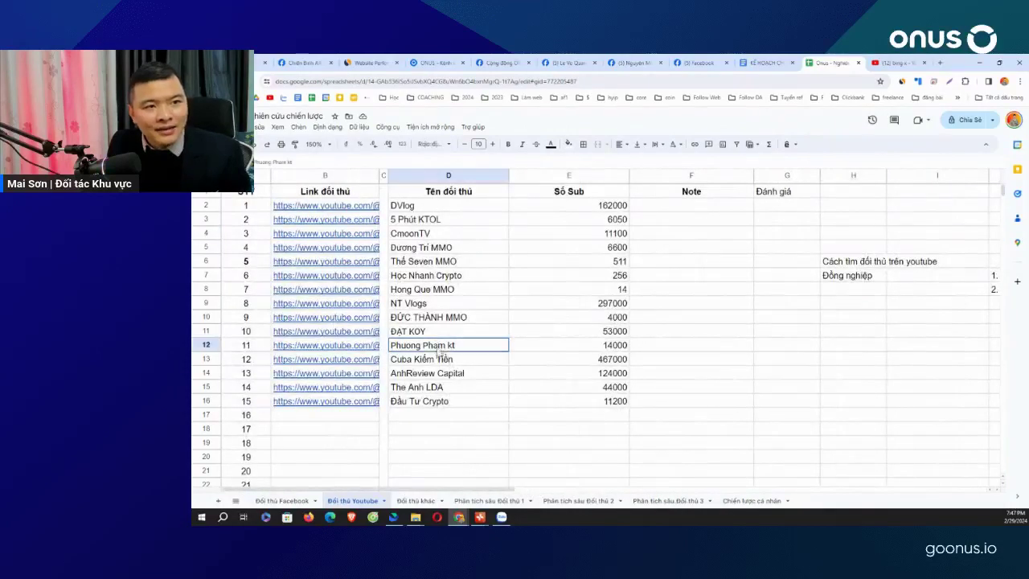
Review the names and channel links of the last YouTube competitors in rows 12 to 16.
key("shift+Down")
key("shift+Down")
key("shift+Down")
key("shift+Down")
left_click(446, 348)
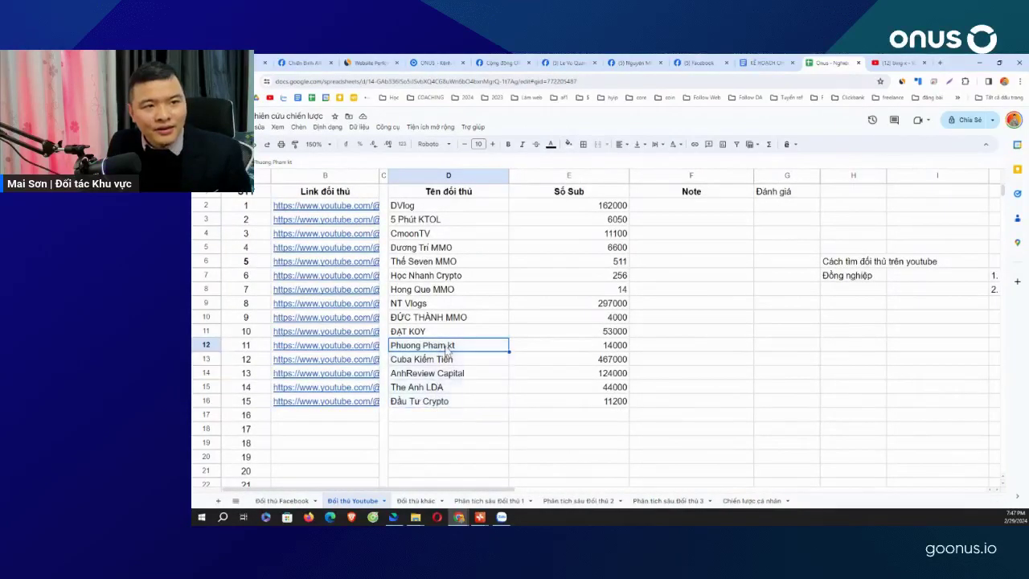
mouse_move(368, 350)
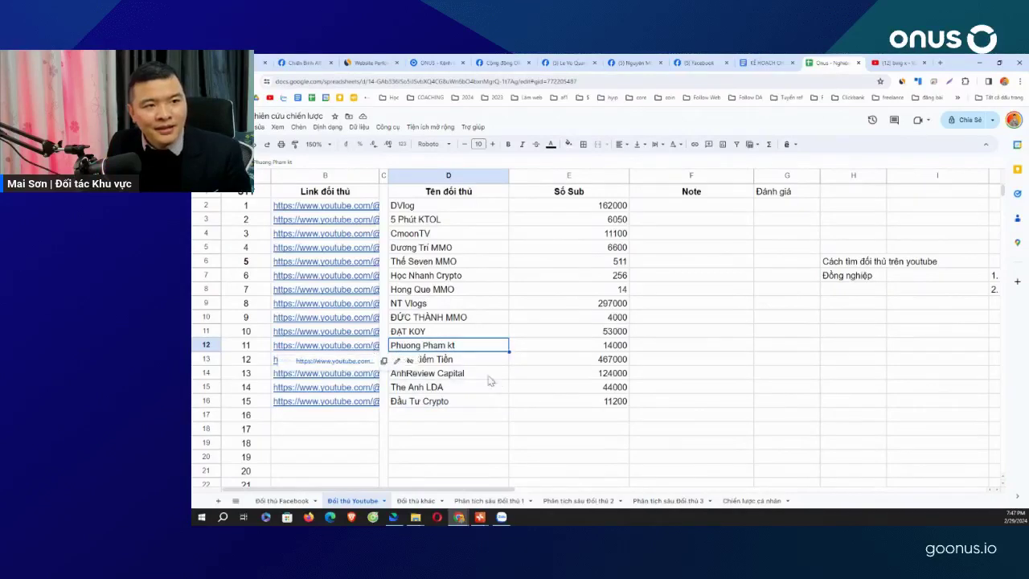
left_click(489, 378)
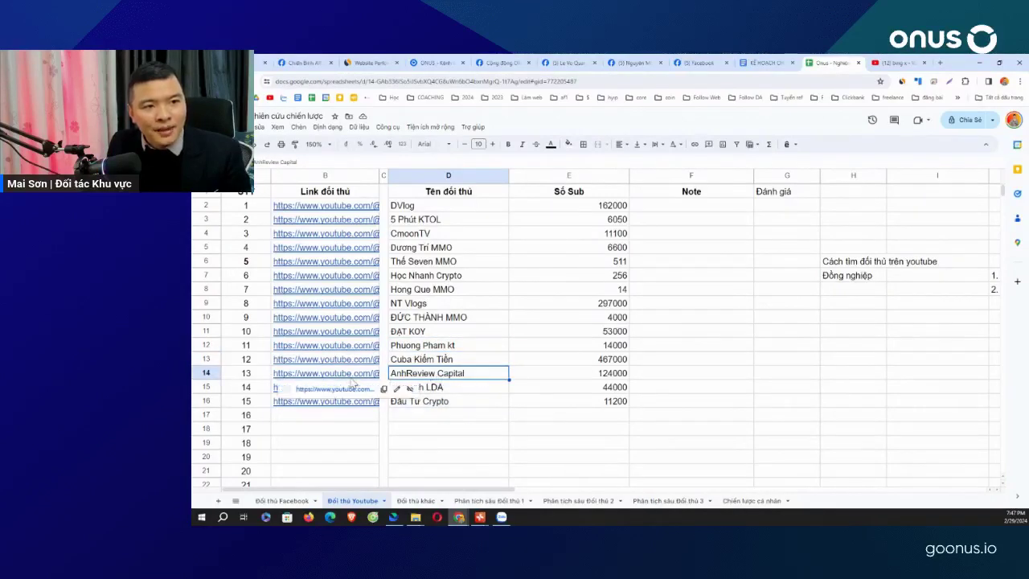
left_click(488, 389)
left_click(364, 405)
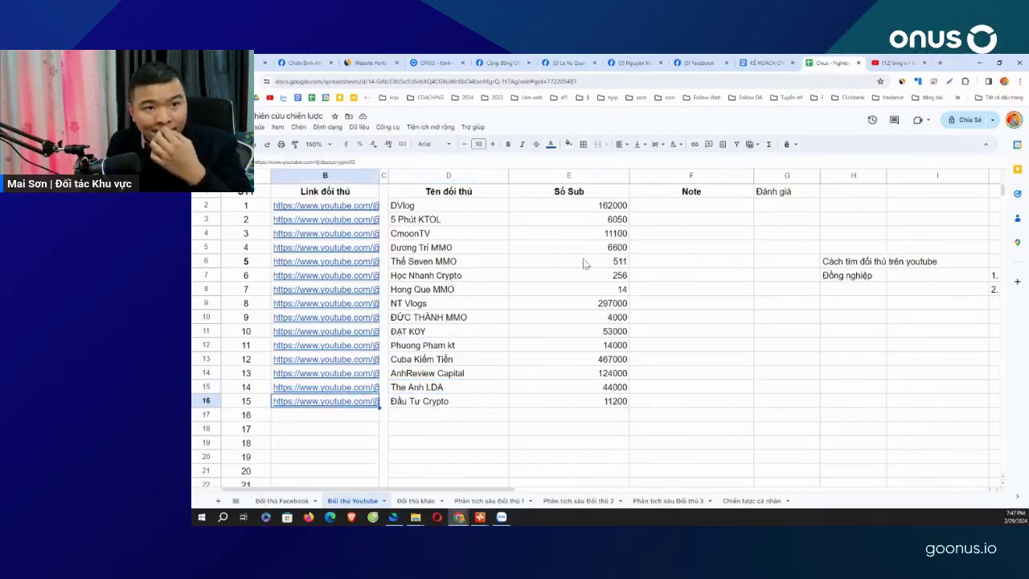
left_click(672, 263)
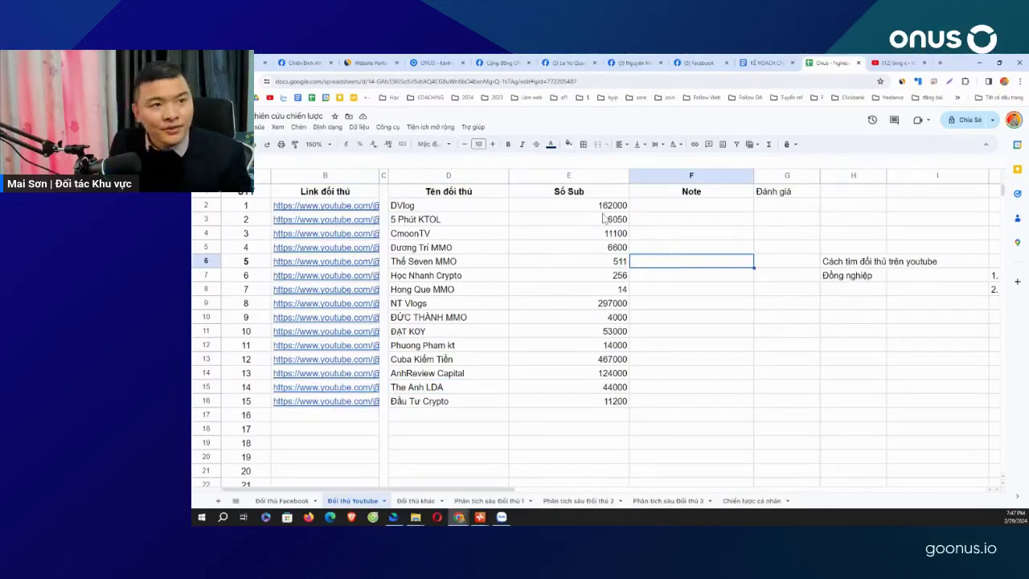
Open the Thế Seven MMO channel from its link in row 6 and close the "bing x" search results.
left_click(337, 261)
left_click(346, 280)
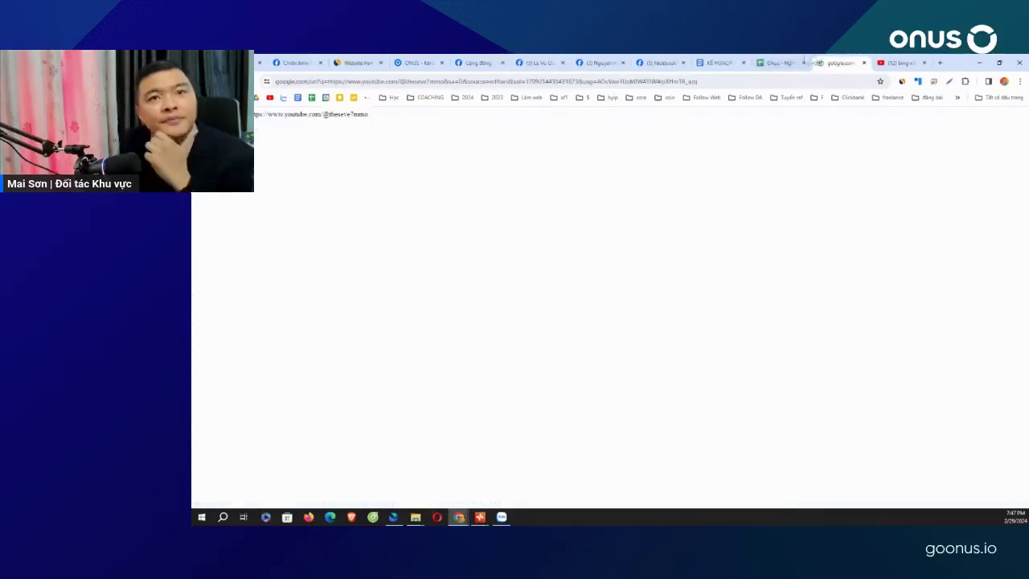
left_click(924, 62)
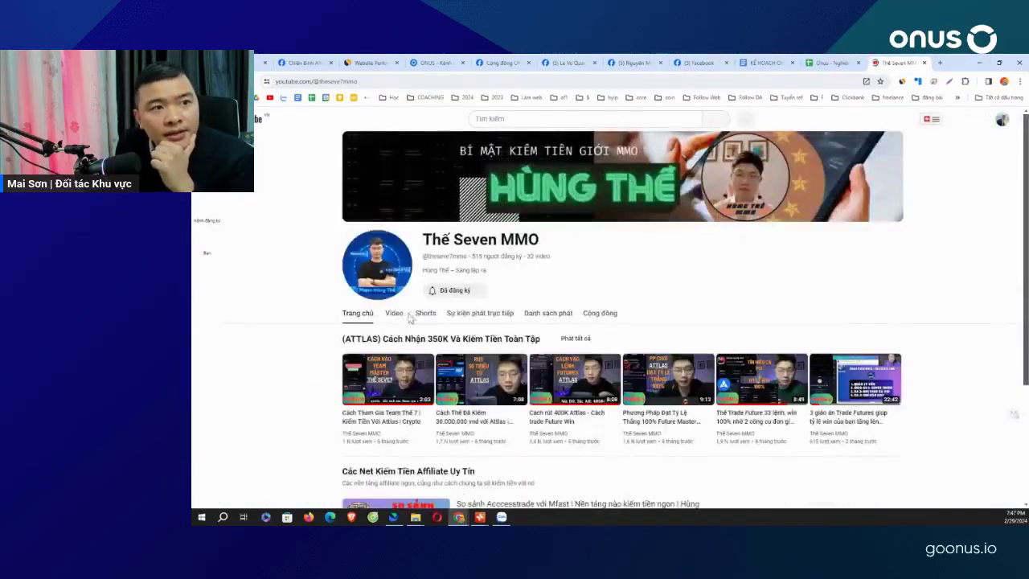
Browse the Thế Seven MMO channel's uploaded videos to see which projects they promote.
left_click(393, 315)
scroll(547, 327, "down", 4)
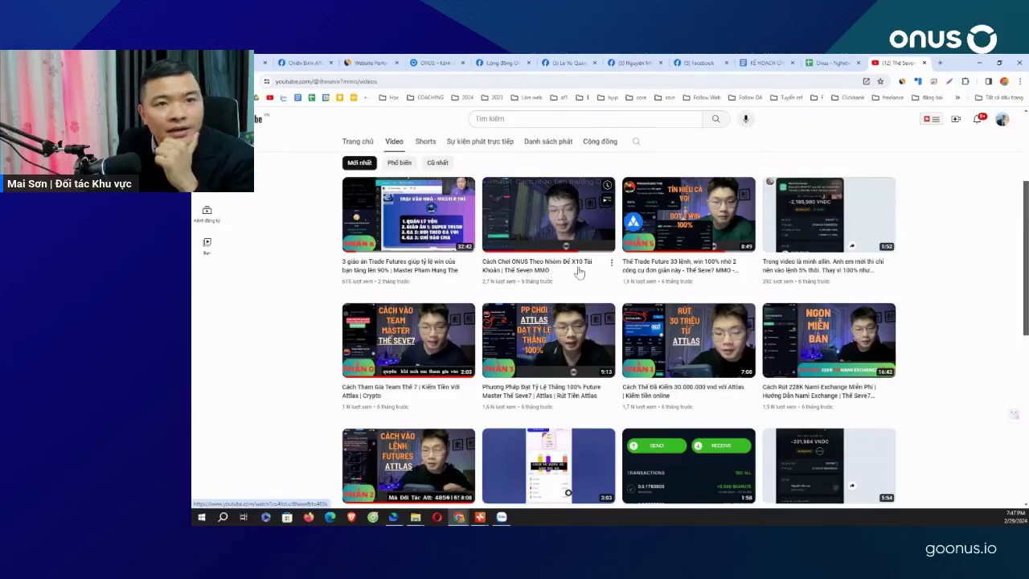
scroll(577, 275, "down", 2)
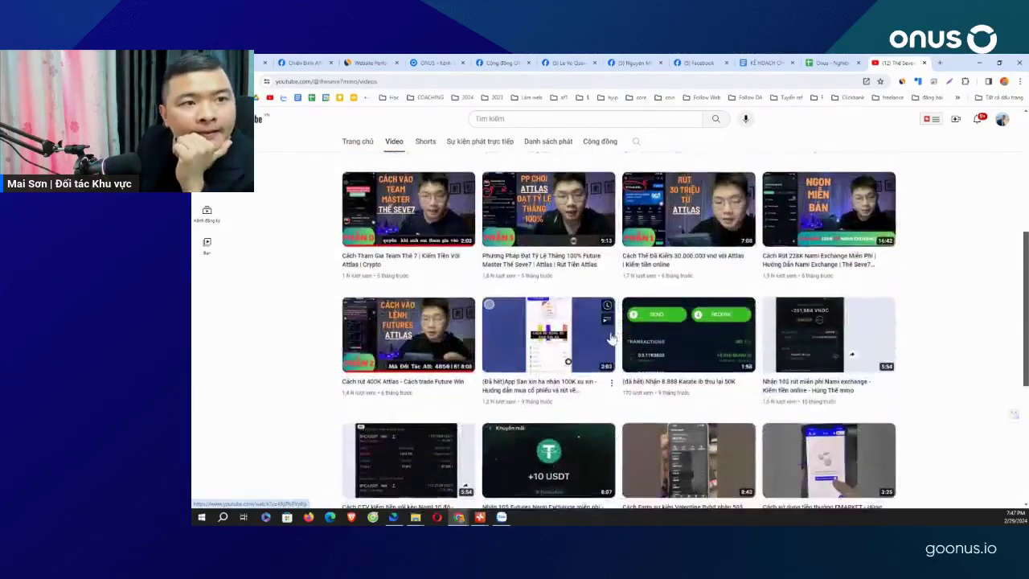
scroll(619, 274, "up", 5)
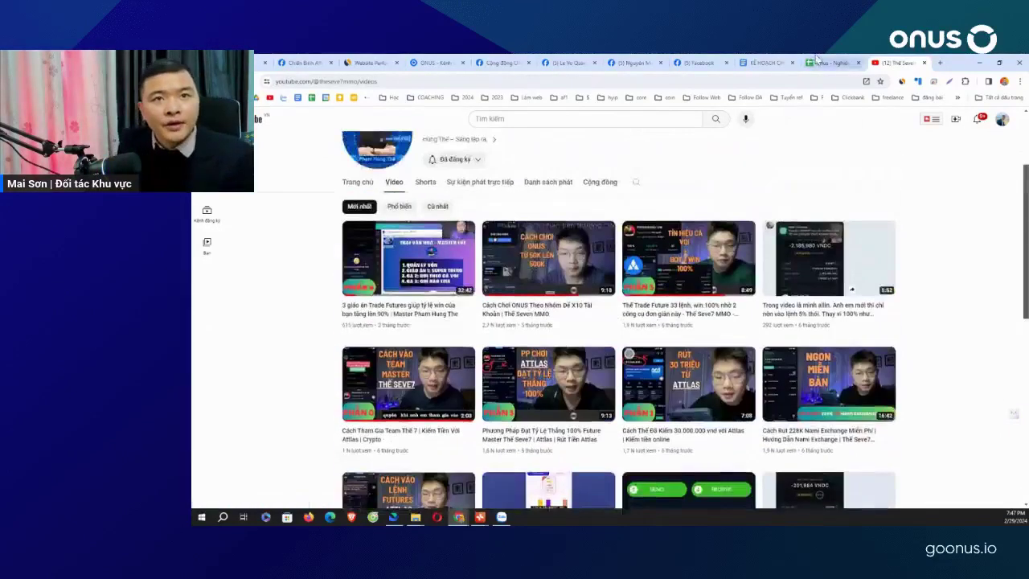
Switch to the livestream mind map in Xmind and select the "Bước 1: Research" topic.
key("ctrl+shift+Tab")
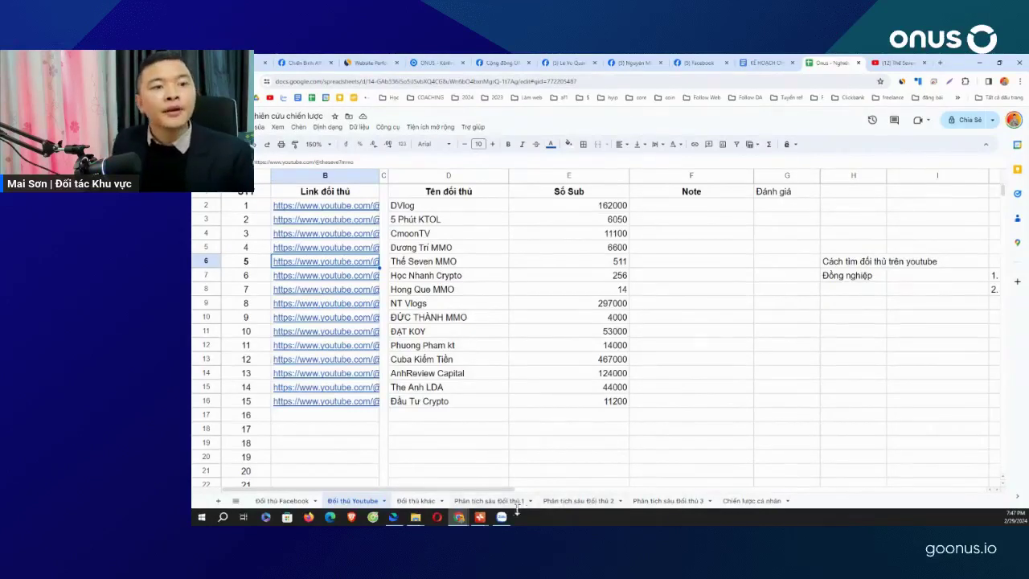
mouse_move(480, 517)
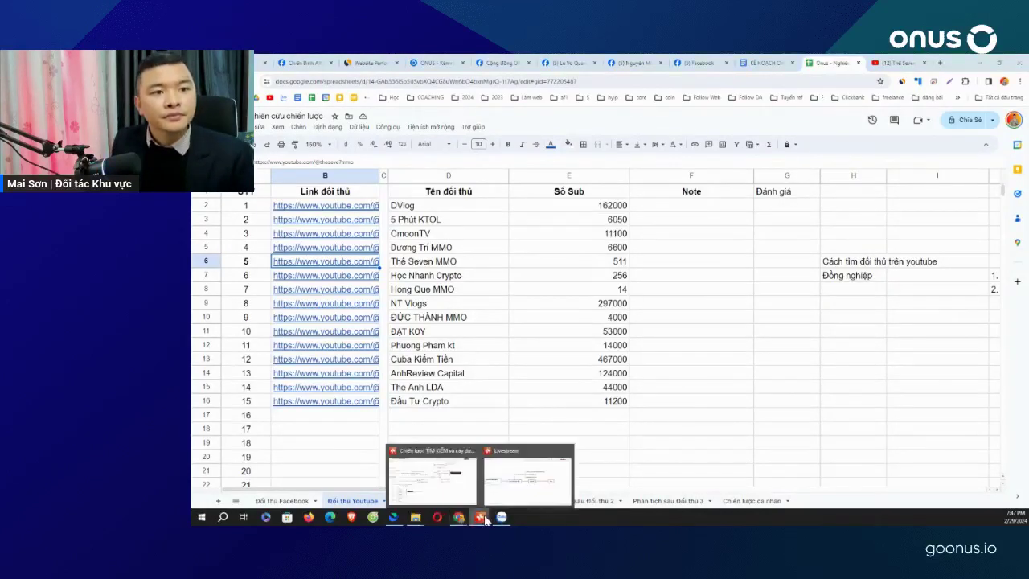
left_click(508, 481)
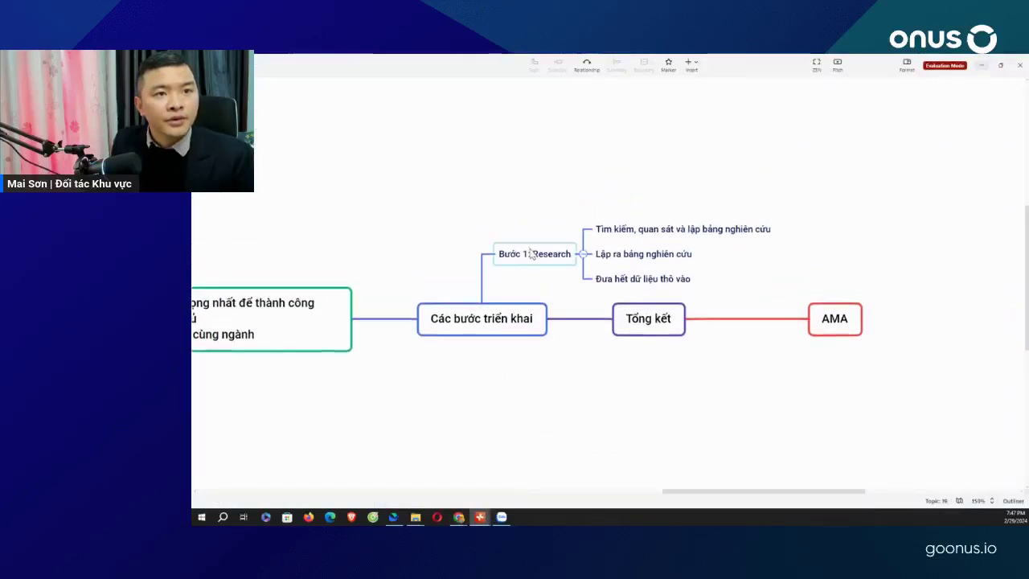
left_click(530, 254)
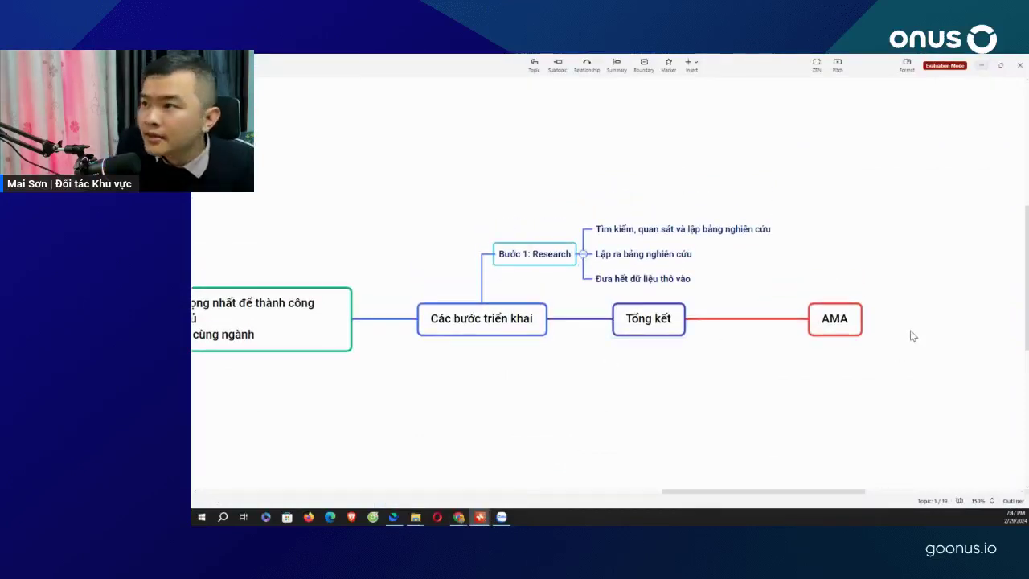